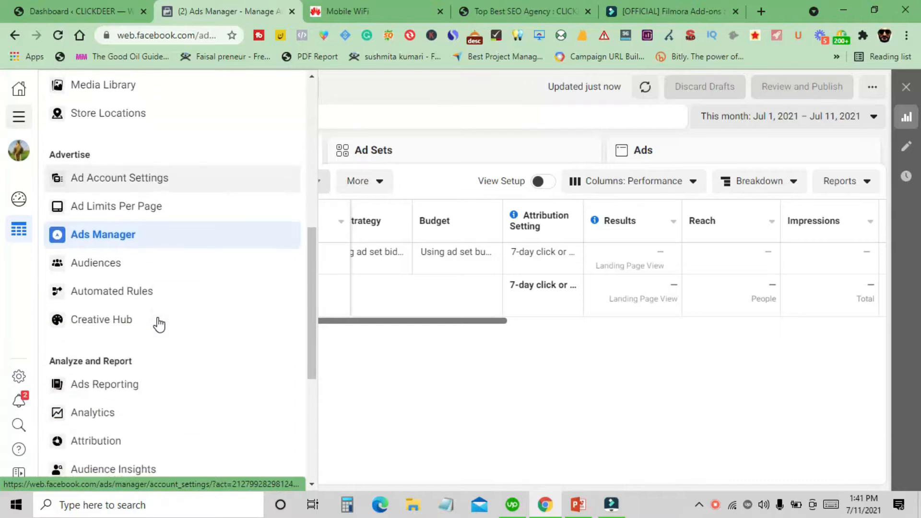
- Open Events Manager from the All Tools menu of Ads Manager
scroll(160, 329, "down", 2)
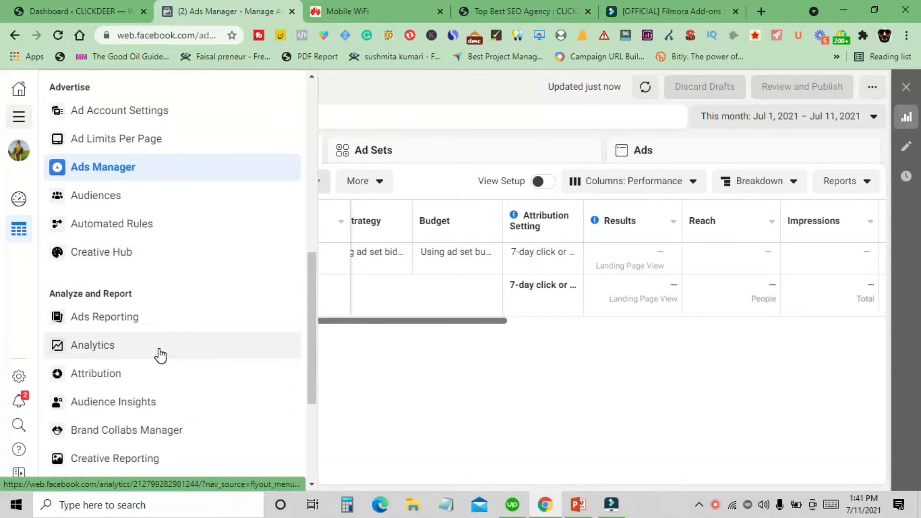
scroll(160, 354, "up", 10)
scroll(156, 349, "down", 5)
scroll(155, 350, "down", 3)
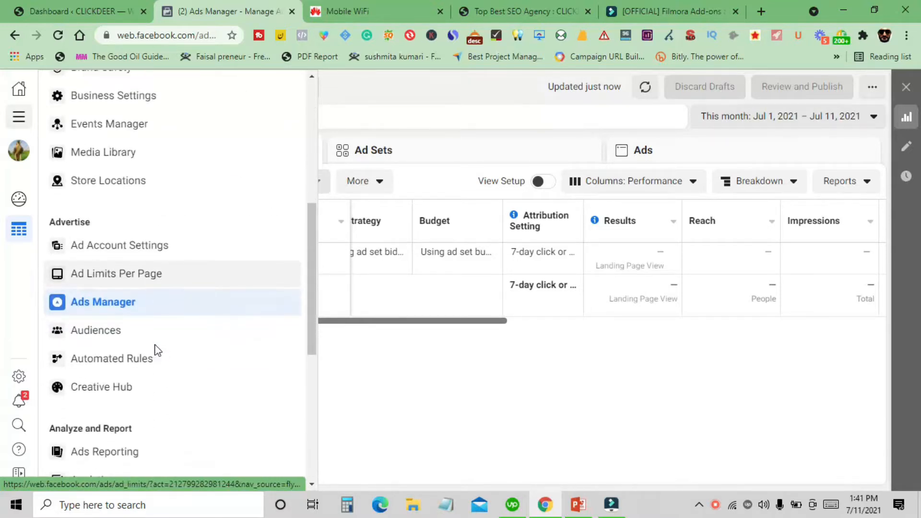
scroll(155, 355, "up", 9)
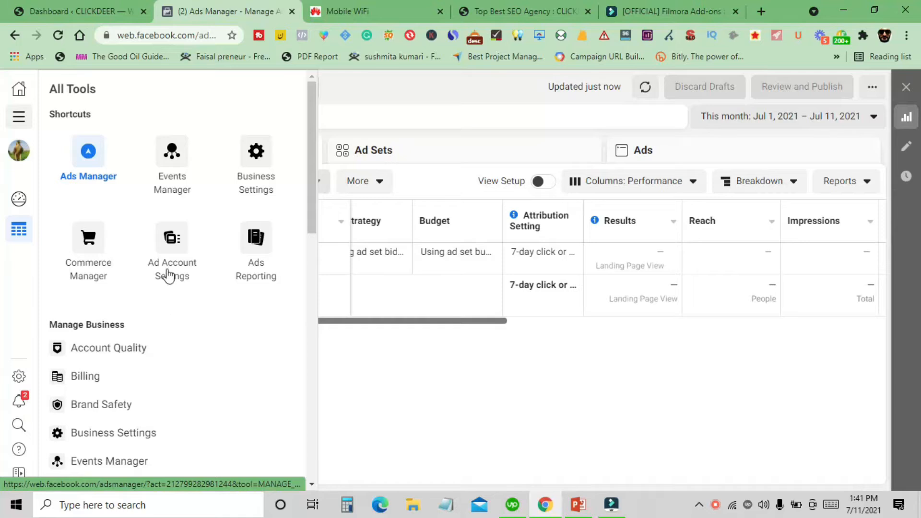
left_click(171, 172)
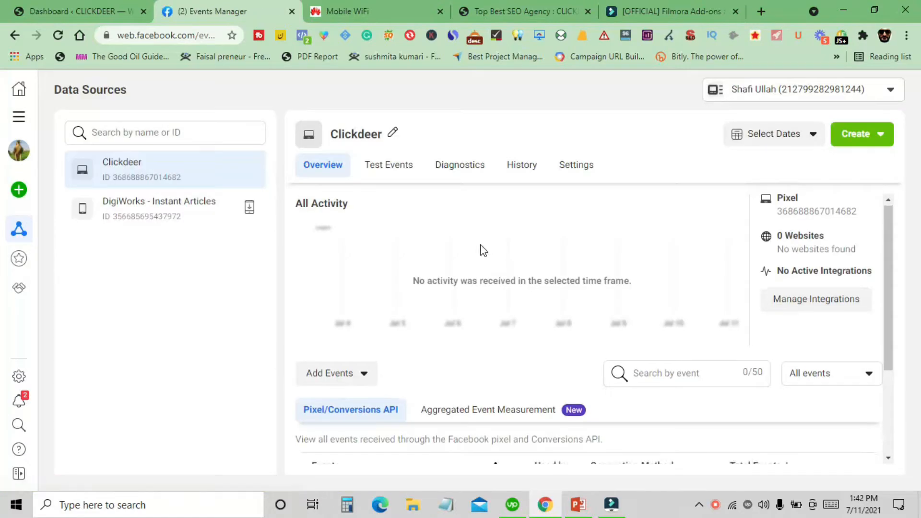
- Review the Clickdeer pixel's overview and its events list in Events Manager
scroll(480, 249, "down", 1)
scroll(420, 331, "up", 1)
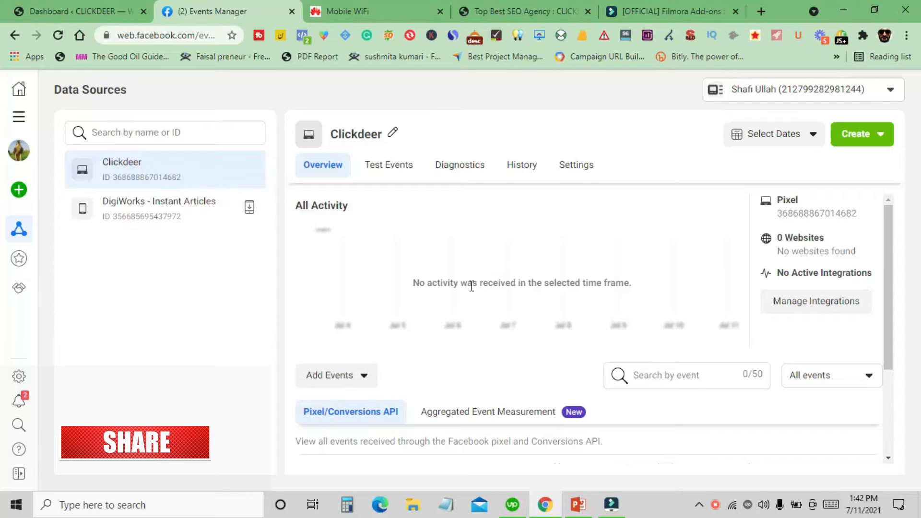
scroll(475, 298, "down", 3)
scroll(575, 374, "up", 3)
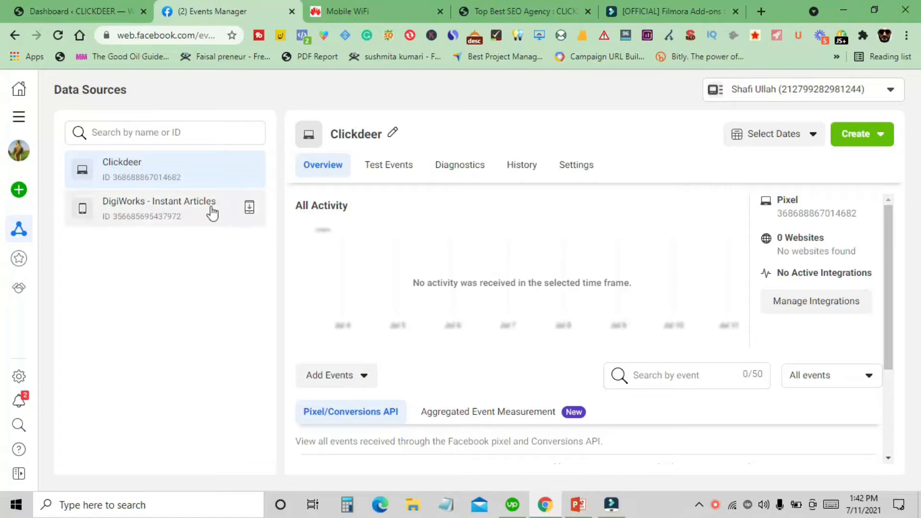
scroll(343, 287, "down", 3)
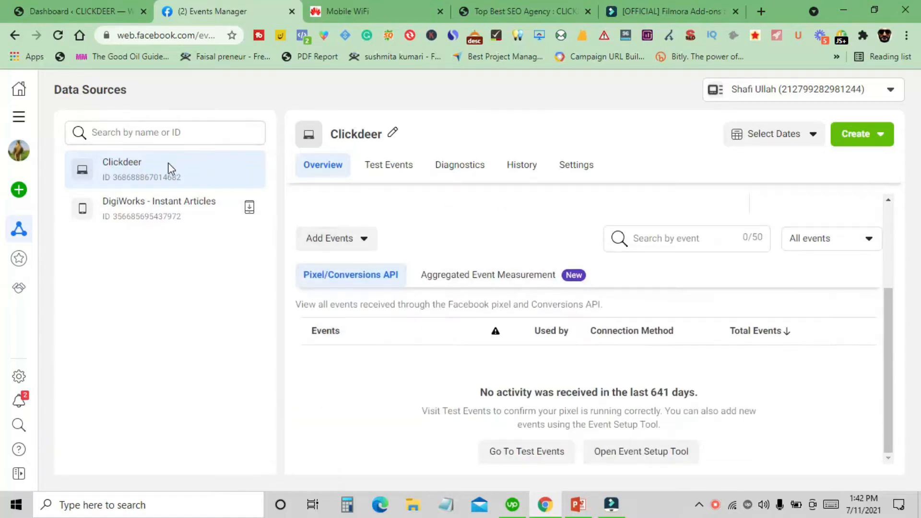
scroll(489, 281, "up", 3)
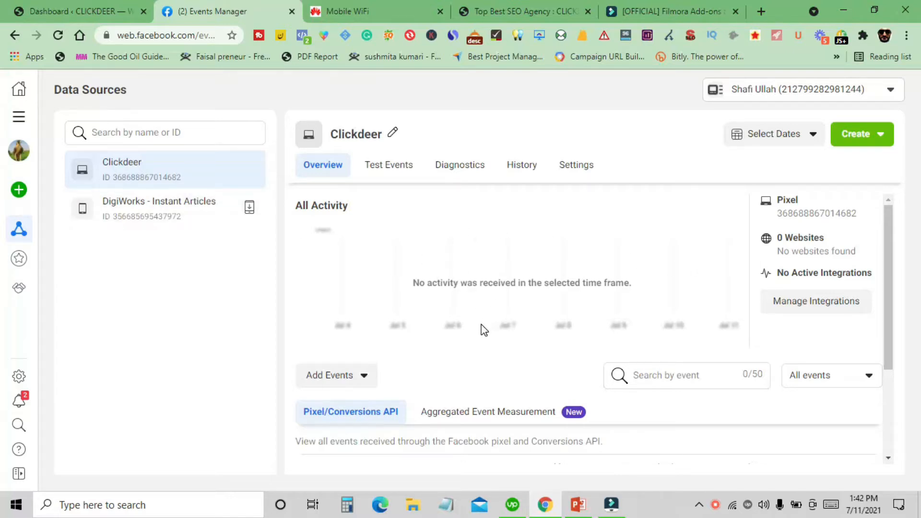
scroll(489, 320, "down", 3)
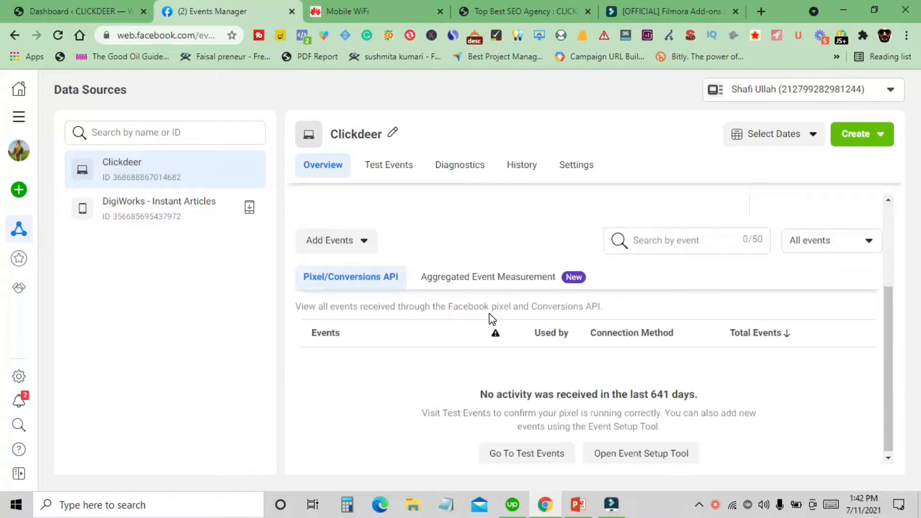
scroll(489, 321, "up", 3)
scroll(474, 306, "down", 3)
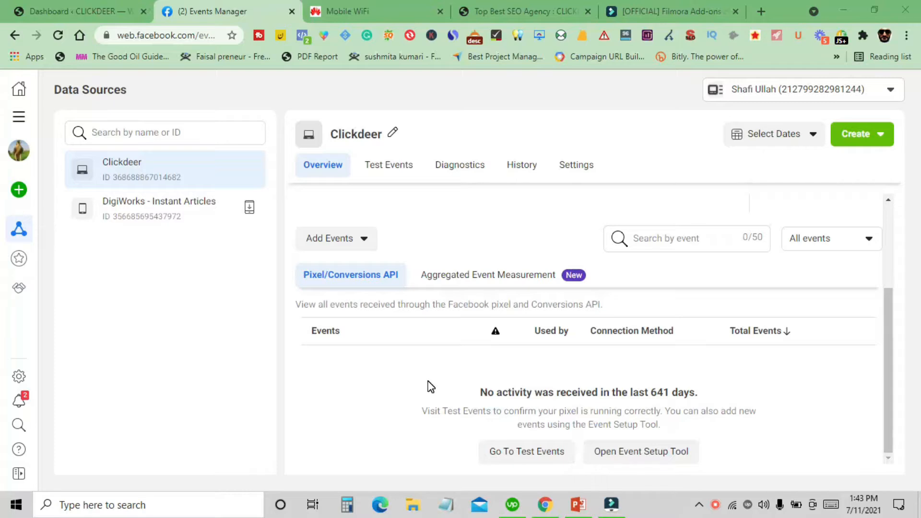
scroll(429, 387, "up", 3)
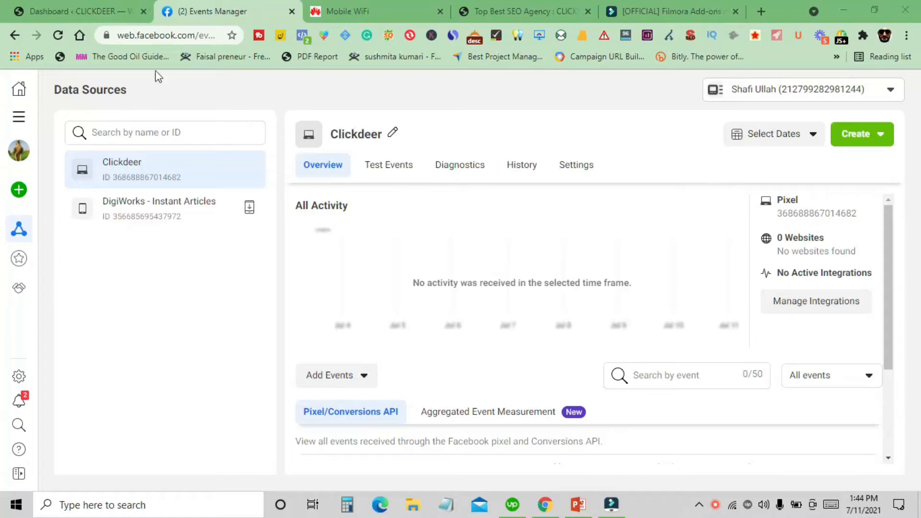
- Copy the Clickdeer pixel ID to the clipboard
left_click(51, 14)
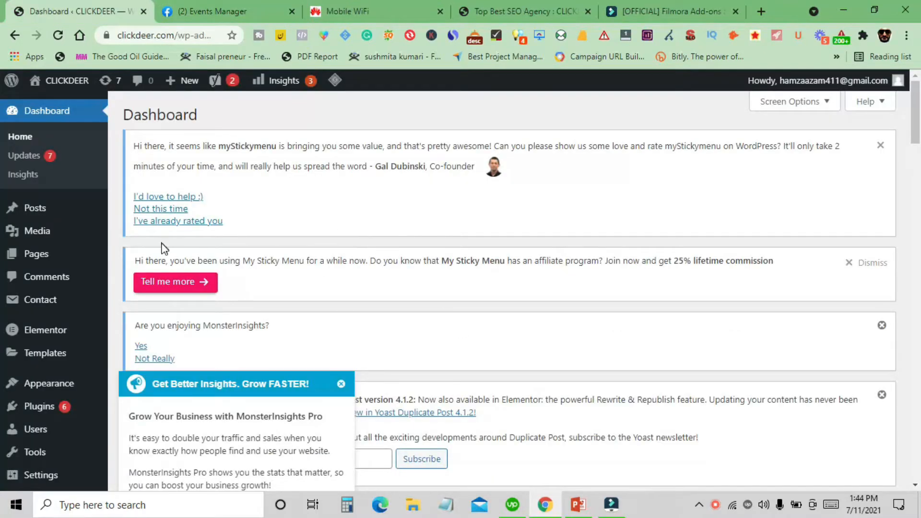
left_click(222, 6)
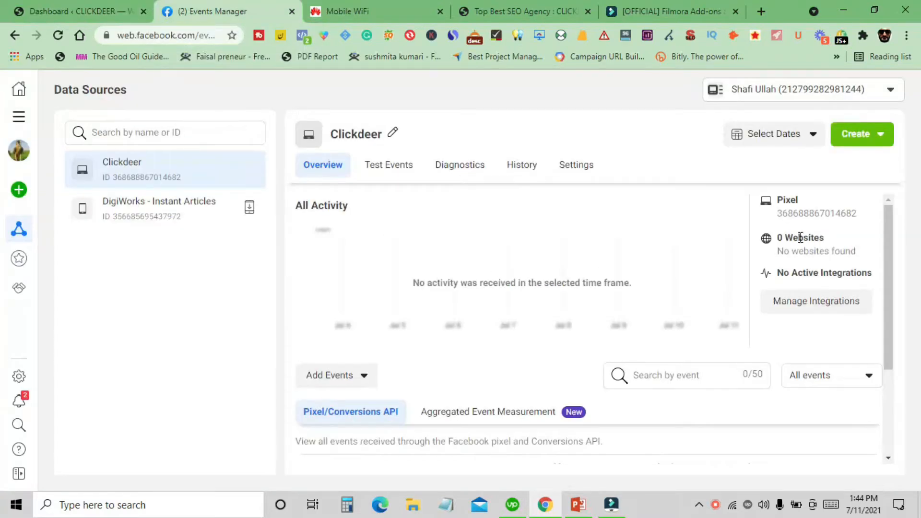
left_click(797, 214)
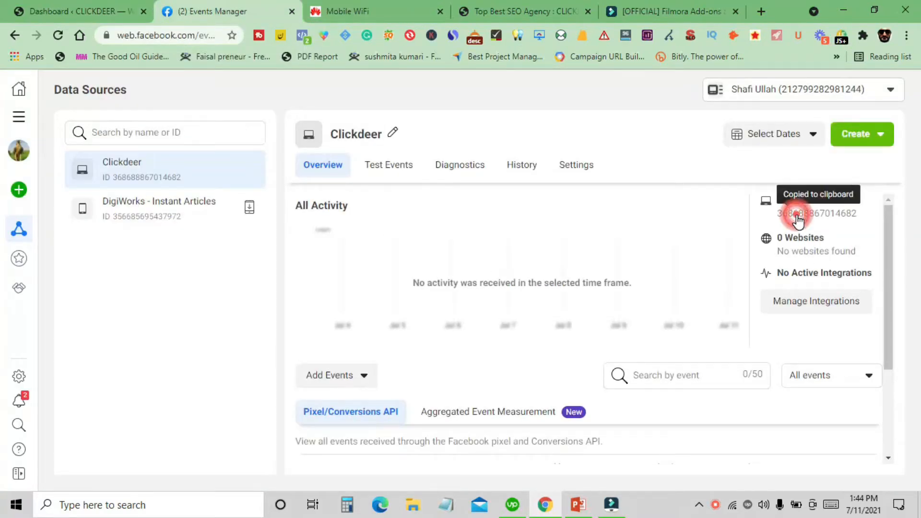
- Switch to the WordPress dashboard tab and open the Plugins page
left_click(31, 6)
scroll(63, 185, "down", 1)
scroll(57, 219, "up", 1)
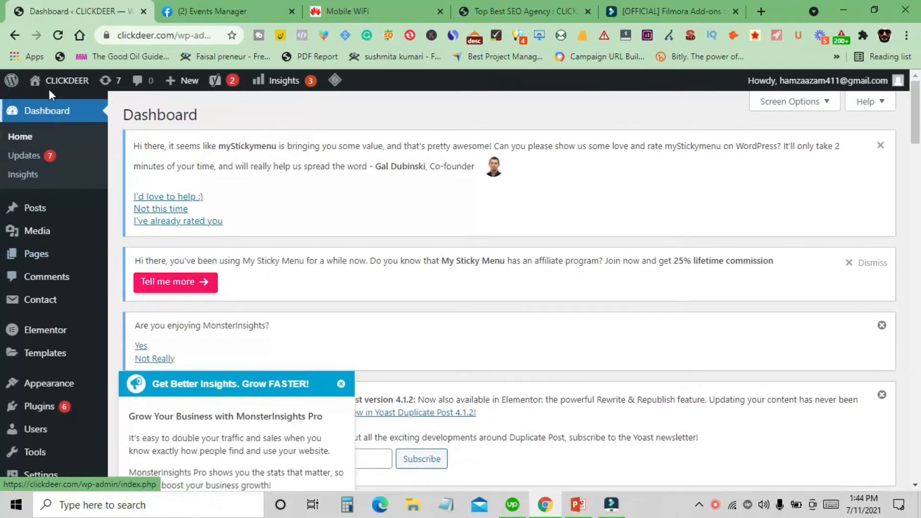
scroll(75, 268, "down", 7)
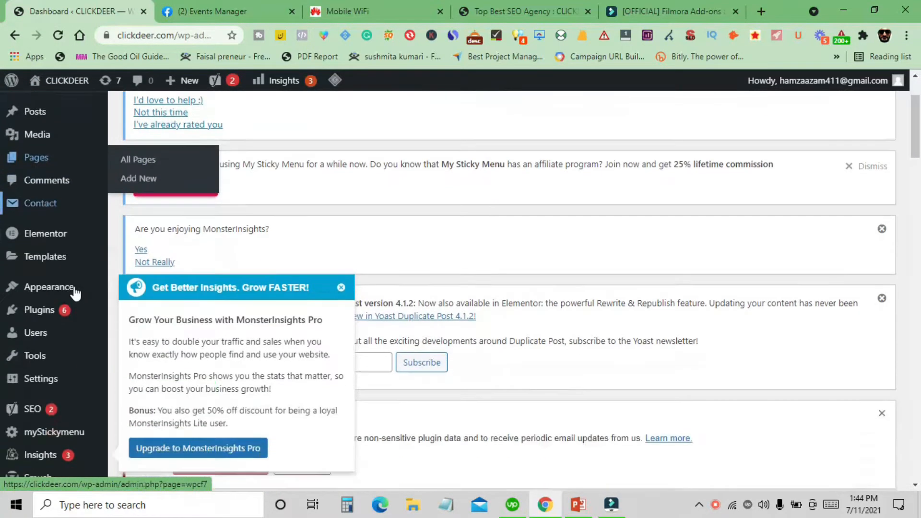
mouse_move(70, 335)
mouse_move(60, 265)
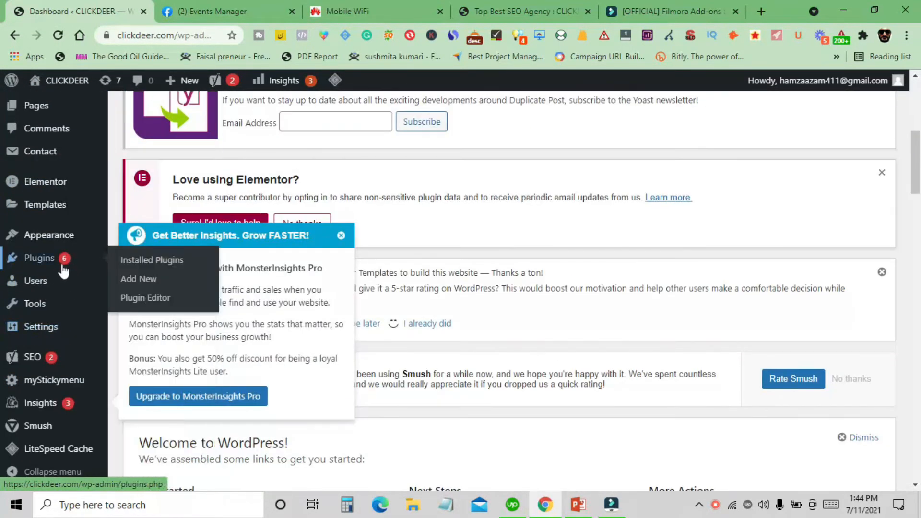
left_click(35, 263)
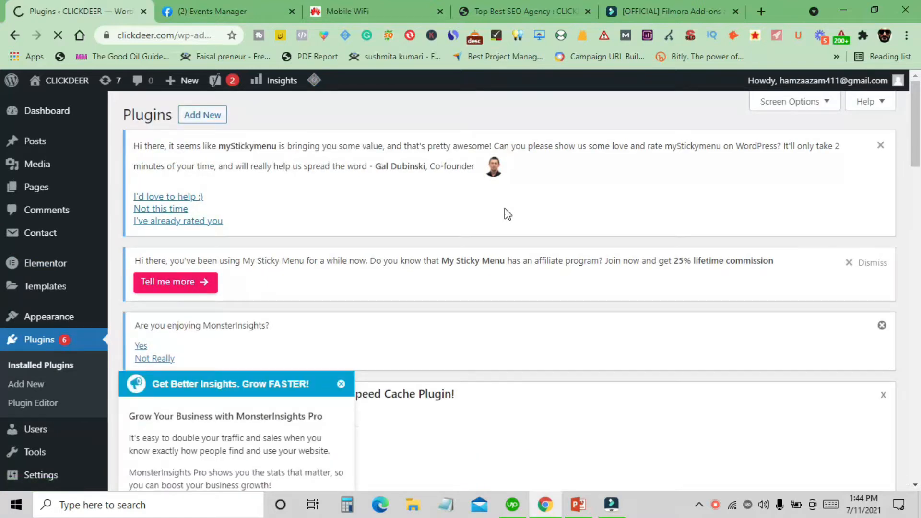
- Close the MonsterInsights promotion popup and open the Add New plugins page
scroll(505, 208, "down", 3)
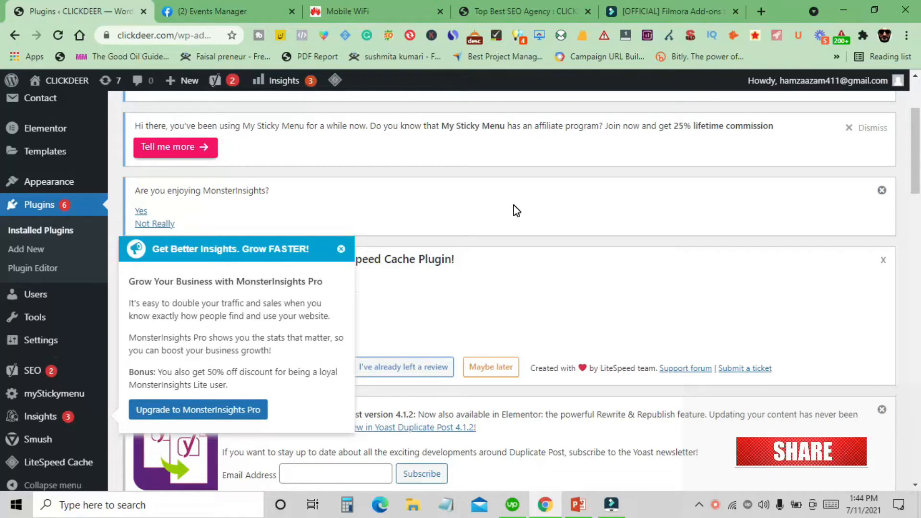
scroll(514, 210, "down", 2)
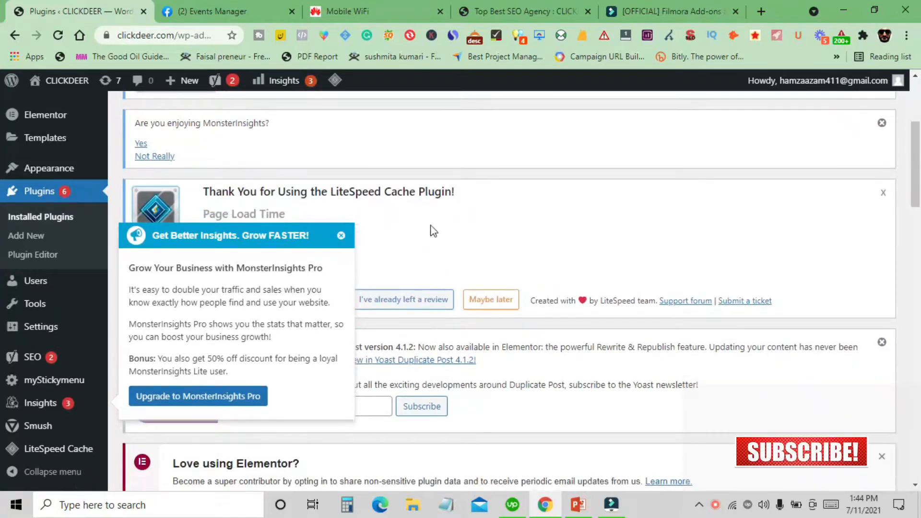
left_click(341, 236)
scroll(522, 361, "down", 10)
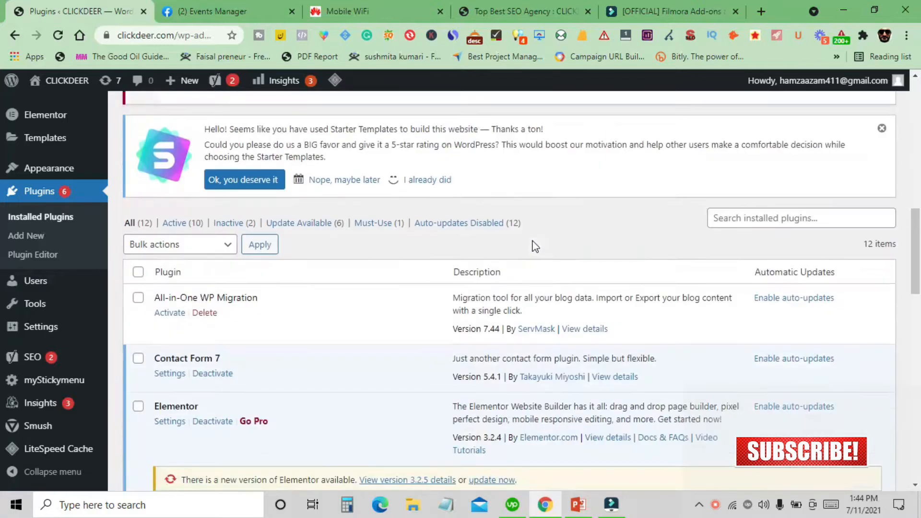
scroll(543, 242, "up", 12)
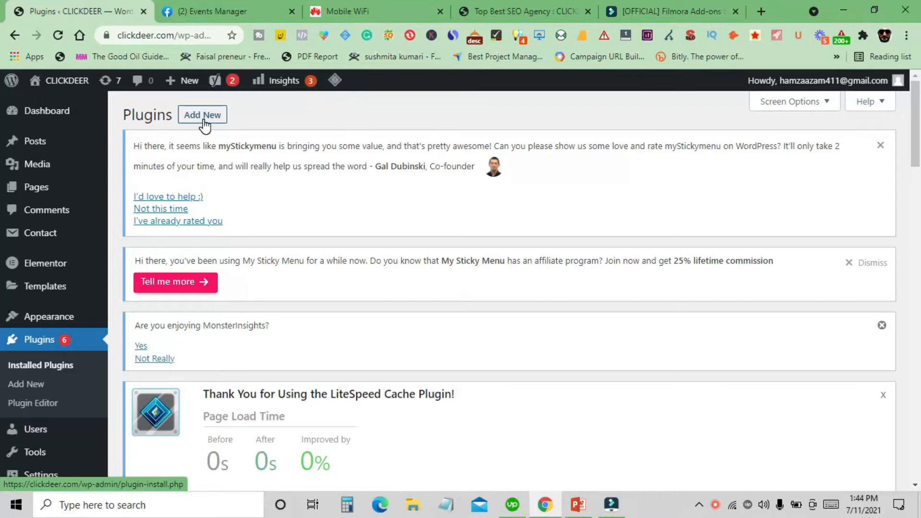
left_click(205, 124)
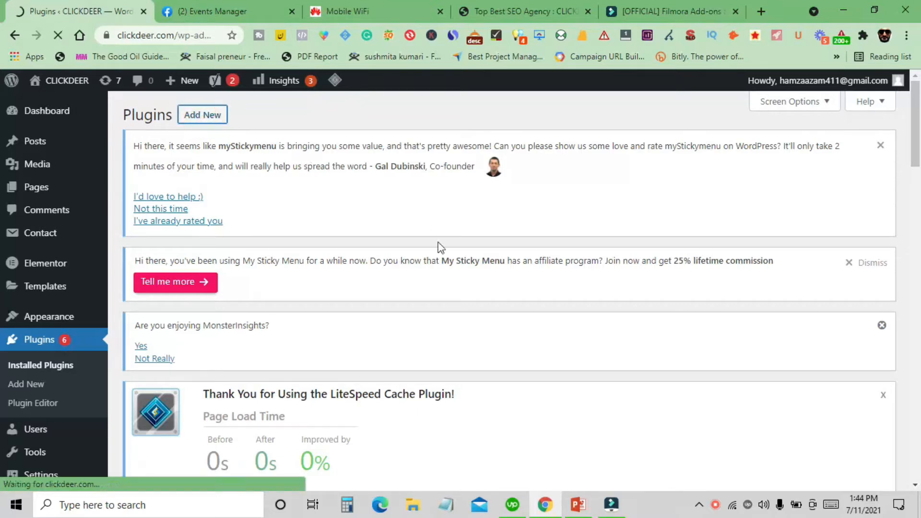
- Search the plugin directory for pixel
scroll(597, 309, "down", 6)
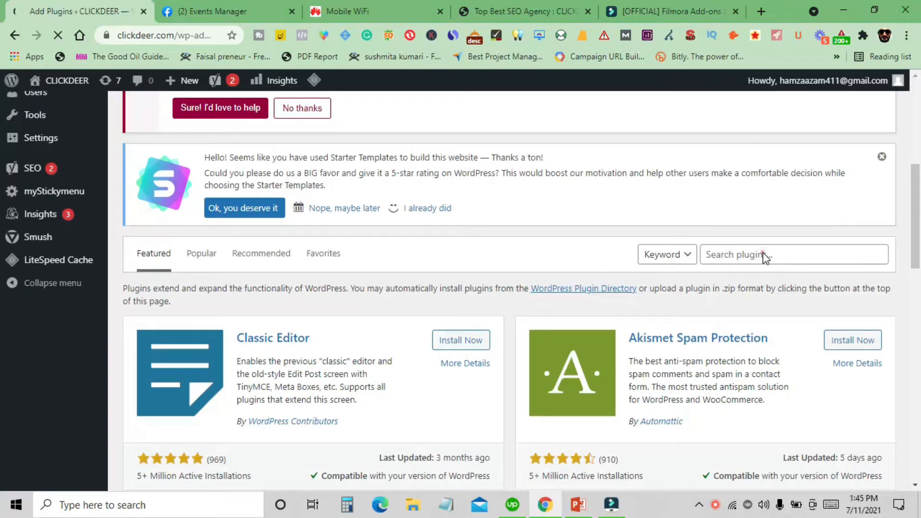
left_click(753, 255)
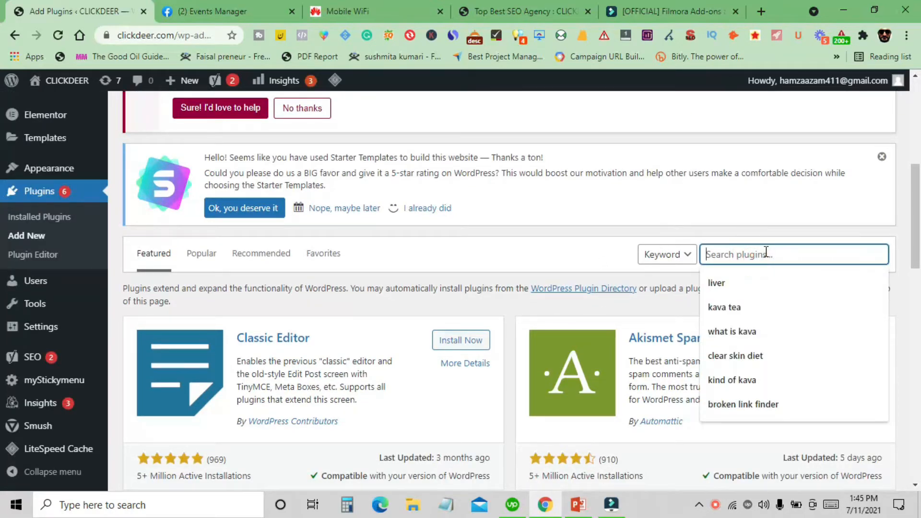
type("Pl")
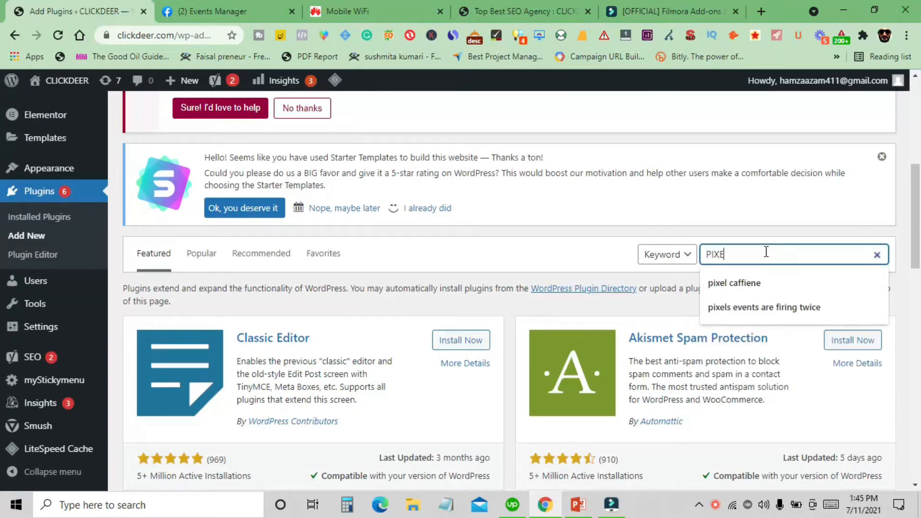
- Install and activate the Pixel Caffeine plugin
scroll(274, 282, "down", 5)
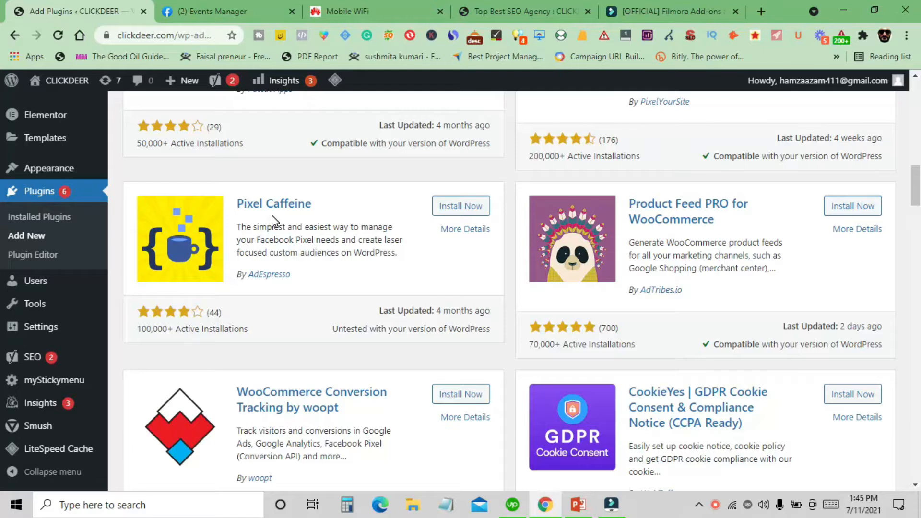
scroll(297, 224, "up", 3)
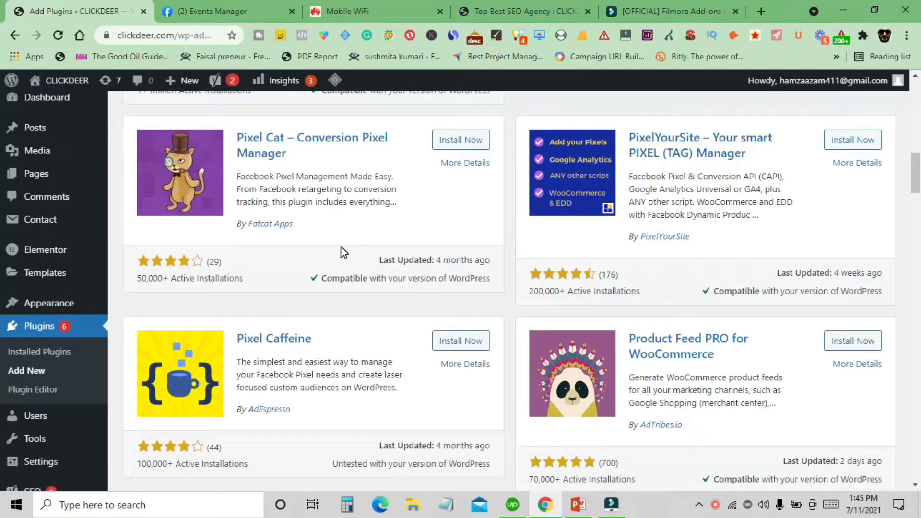
scroll(345, 251, "down", 1)
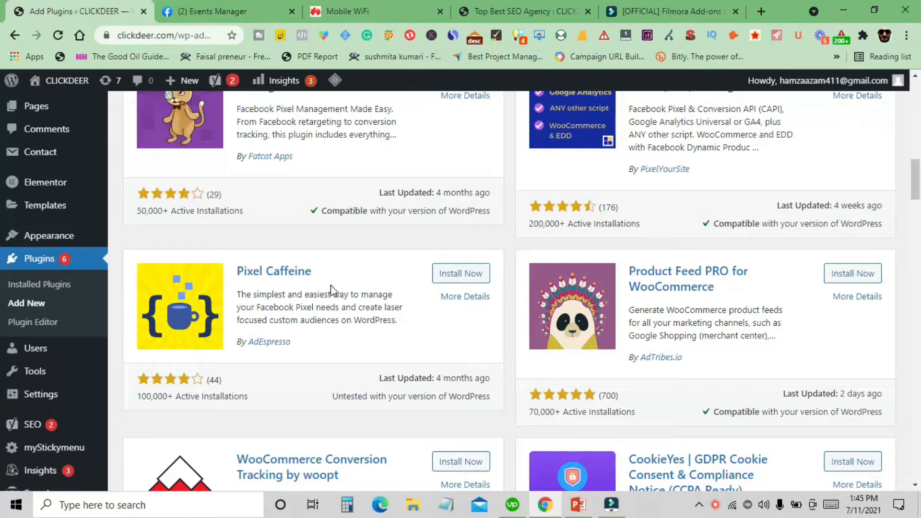
left_click(452, 274)
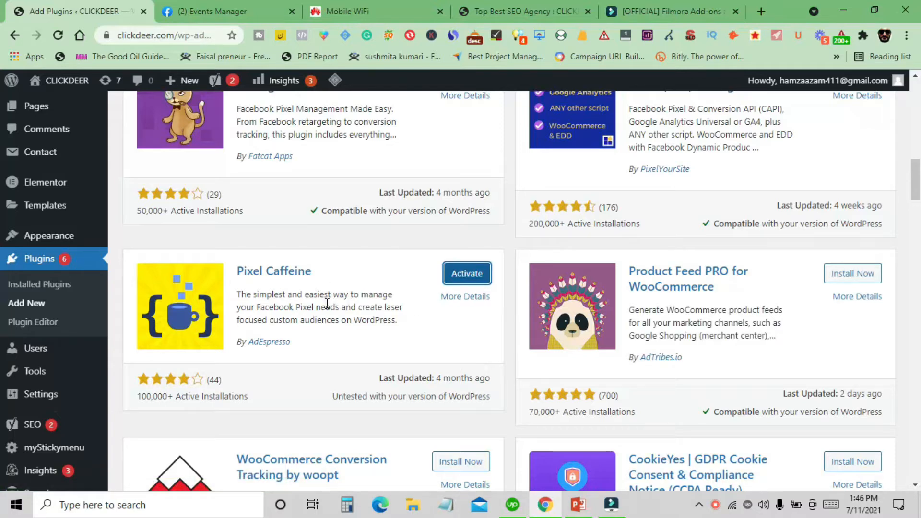
left_click(468, 279)
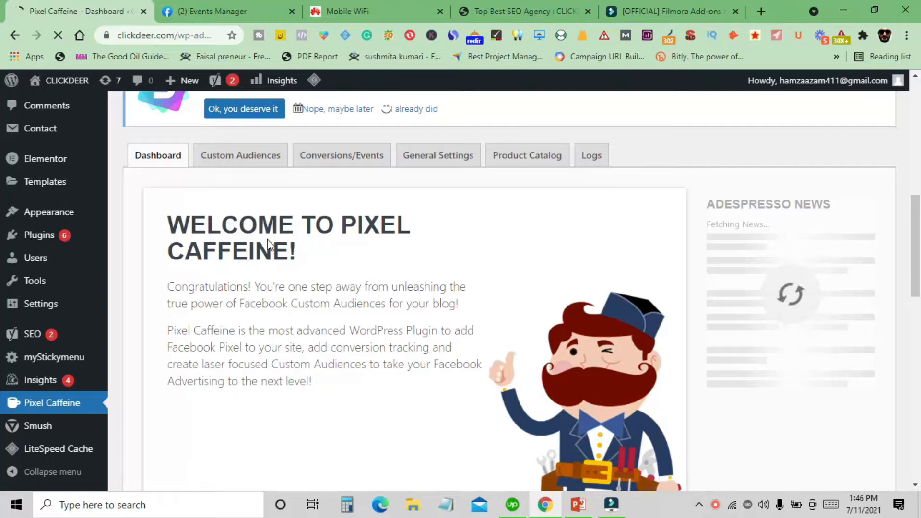
- Look over the Pixel Caffeine welcome dashboard page
scroll(268, 246, "down", 4)
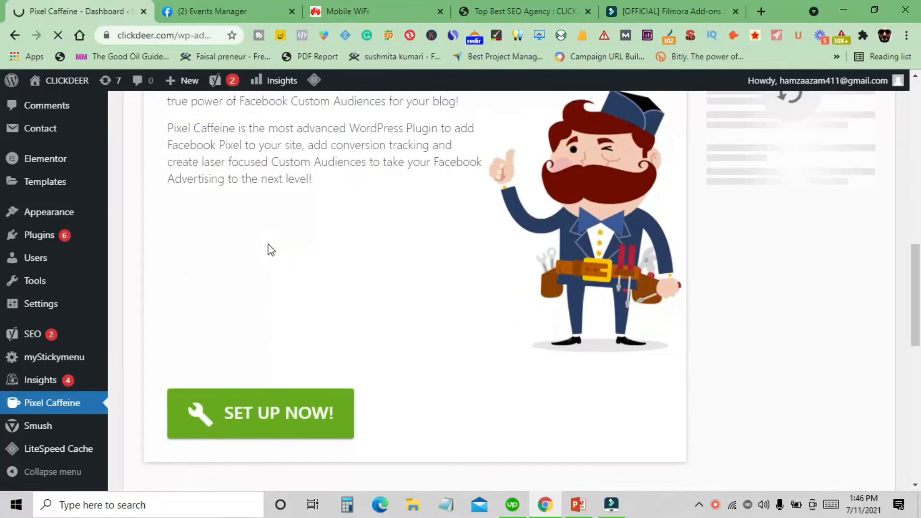
scroll(267, 249, "down", 3)
scroll(269, 246, "down", 3)
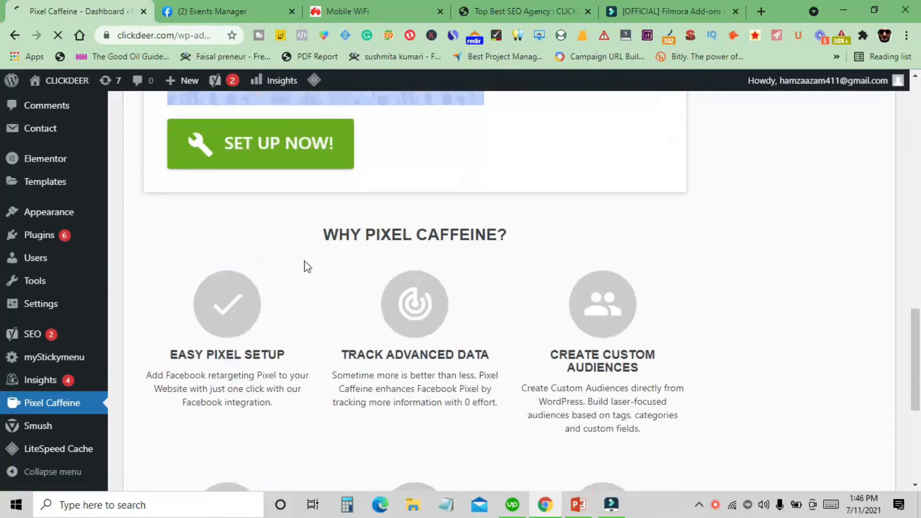
scroll(307, 267, "up", 5)
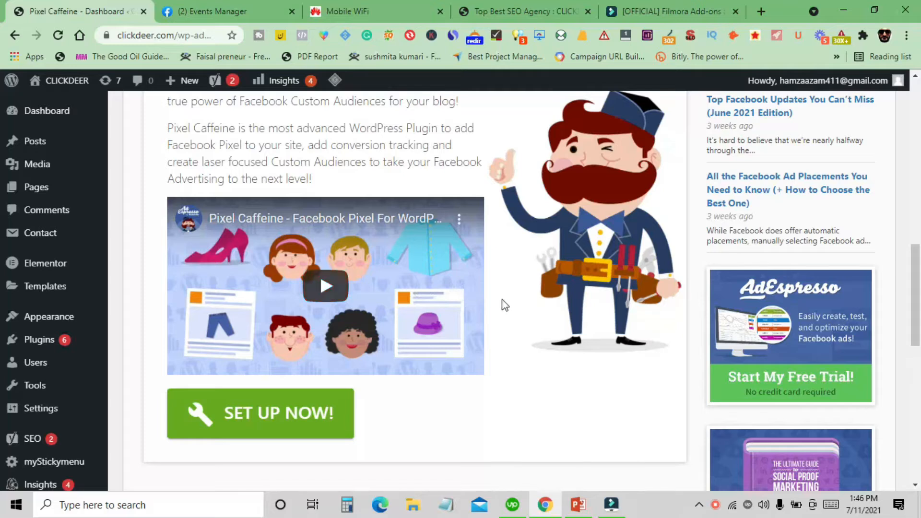
scroll(436, 322, "up", 4)
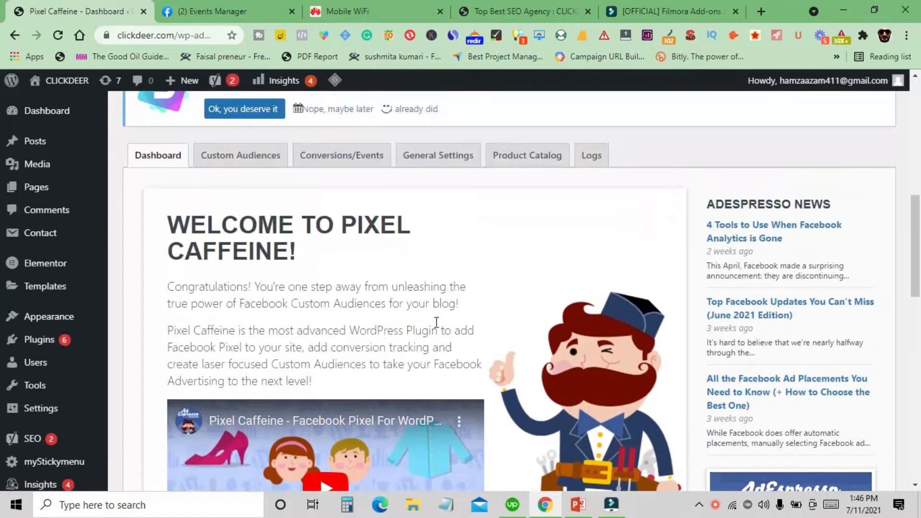
- Scroll through the welcome dashboard and open the Pixel Caffeine setup
scroll(345, 312, "down", 7)
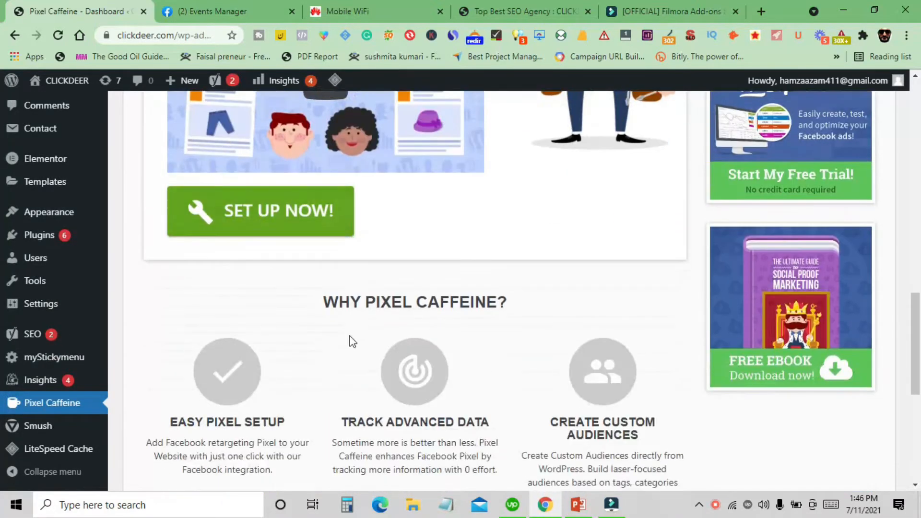
scroll(352, 342, "down", 5)
scroll(350, 340, "down", 2)
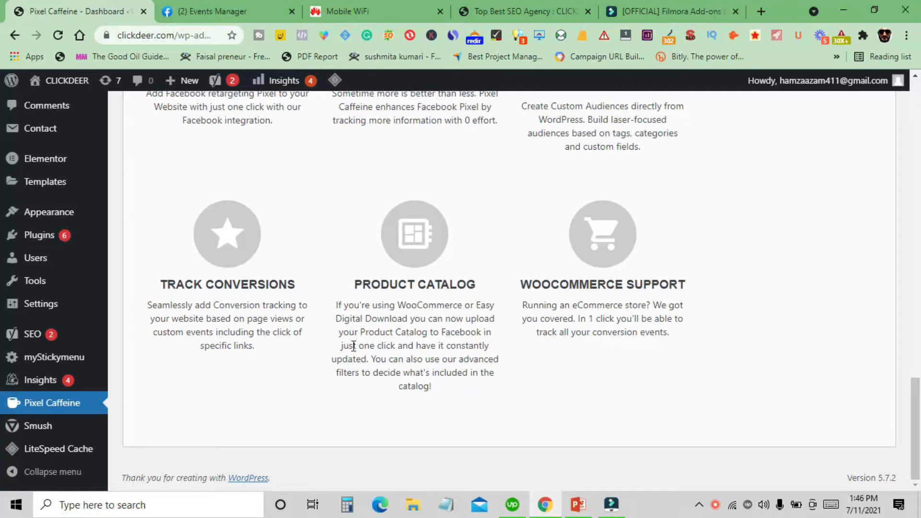
scroll(504, 349, "up", 6)
scroll(503, 350, "up", 4)
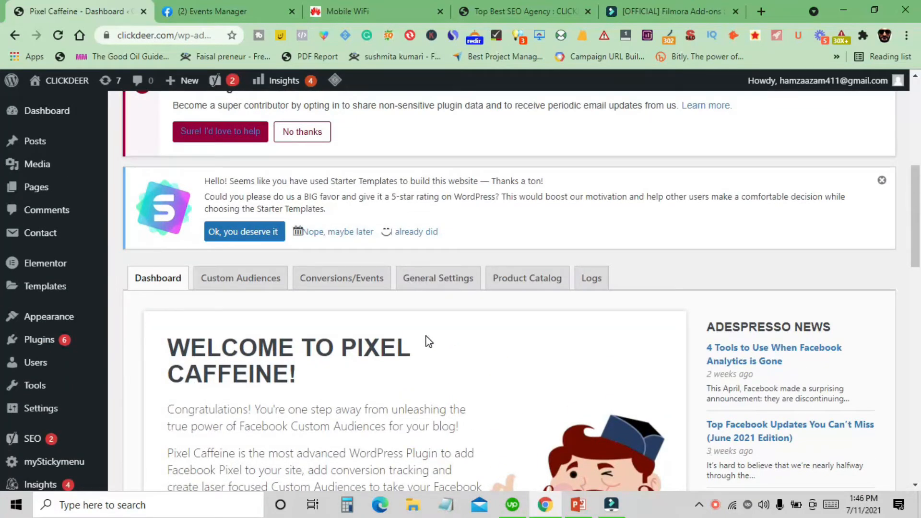
scroll(425, 341, "down", 10)
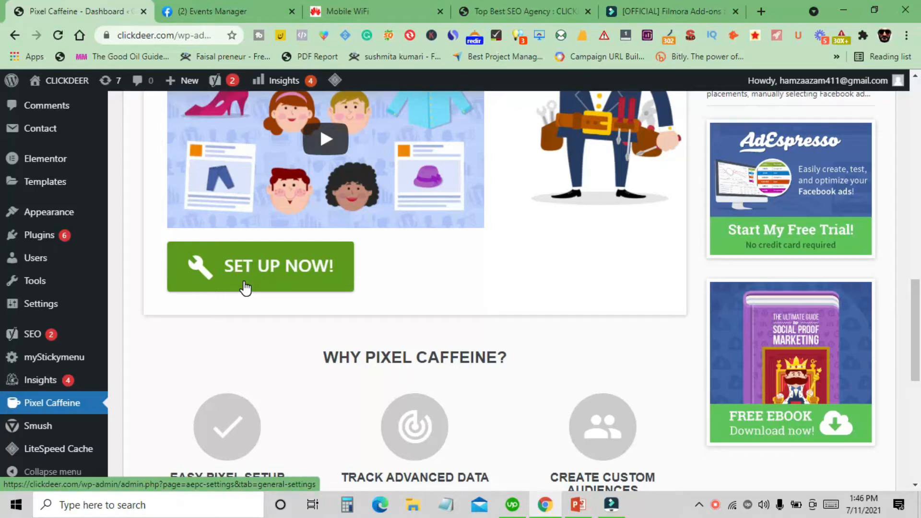
left_click(245, 287)
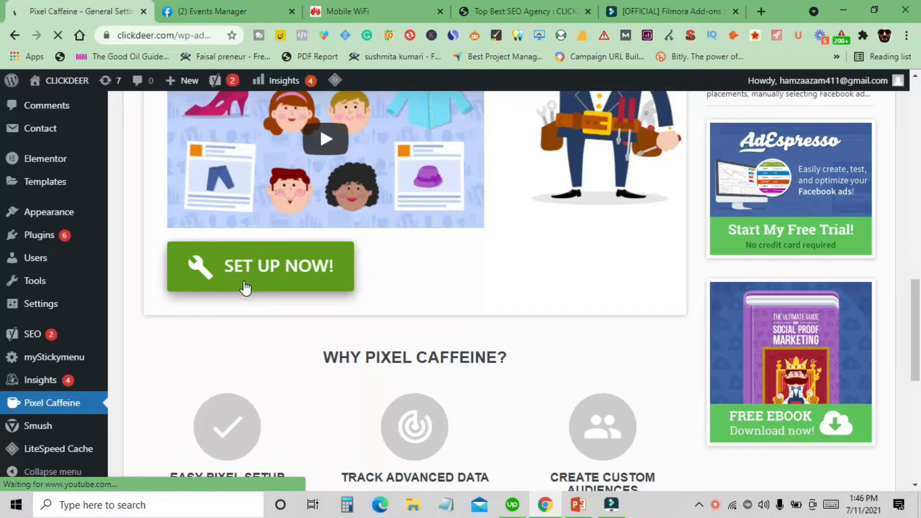
- Start connecting the plugin to Facebook through Facebook Connect instead of manual pixel ID setup
scroll(318, 295, "down", 10)
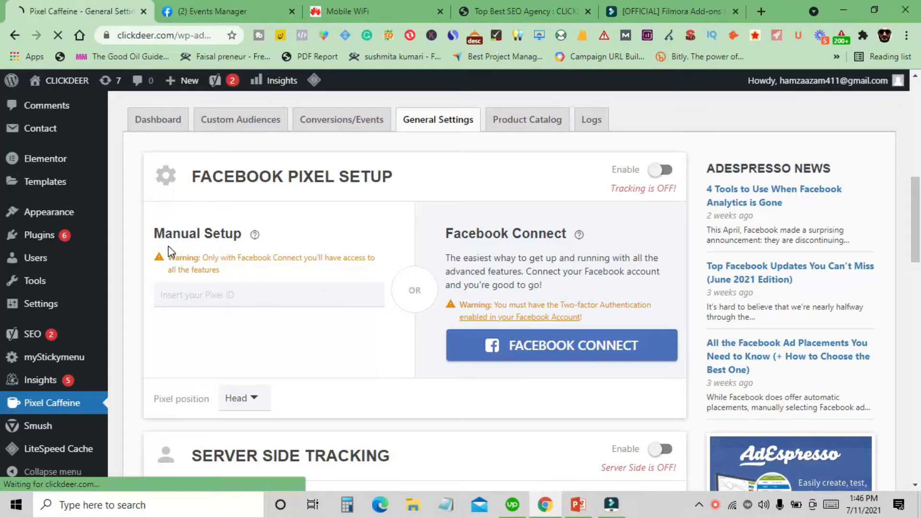
left_click(234, 298)
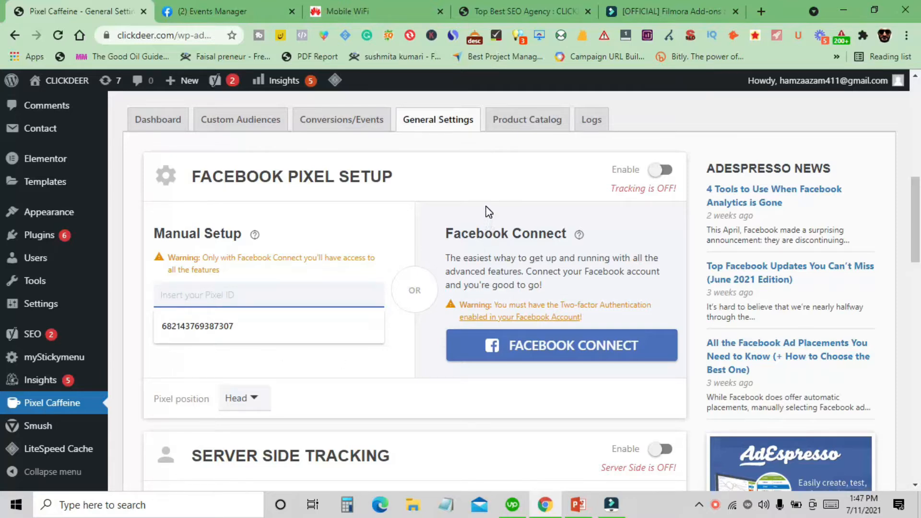
left_click(512, 186)
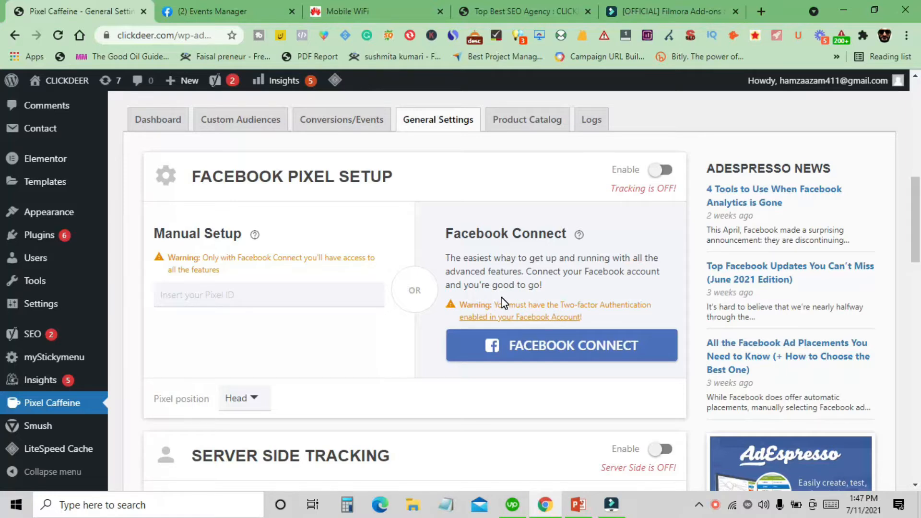
left_click(533, 359)
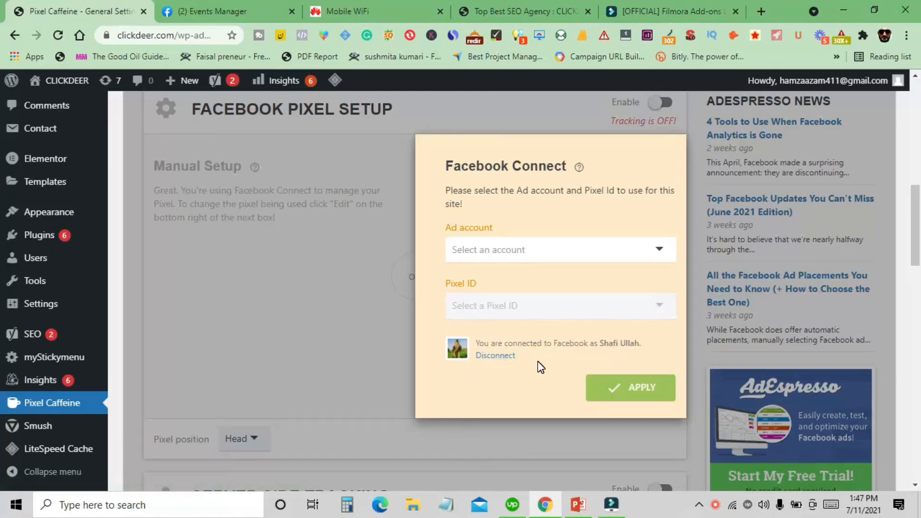
- Select the ad account and the Clickdeer pixel ID, then apply the connection
left_click(556, 255)
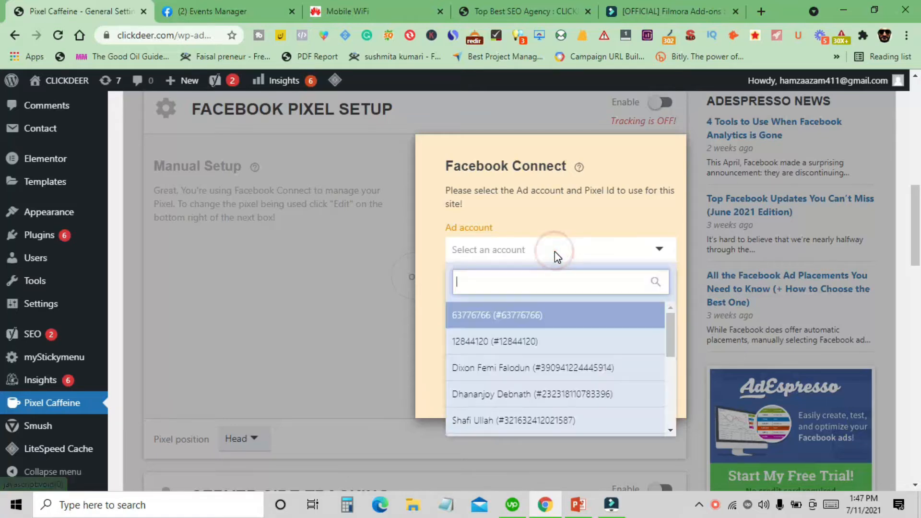
scroll(555, 352, "down", 2)
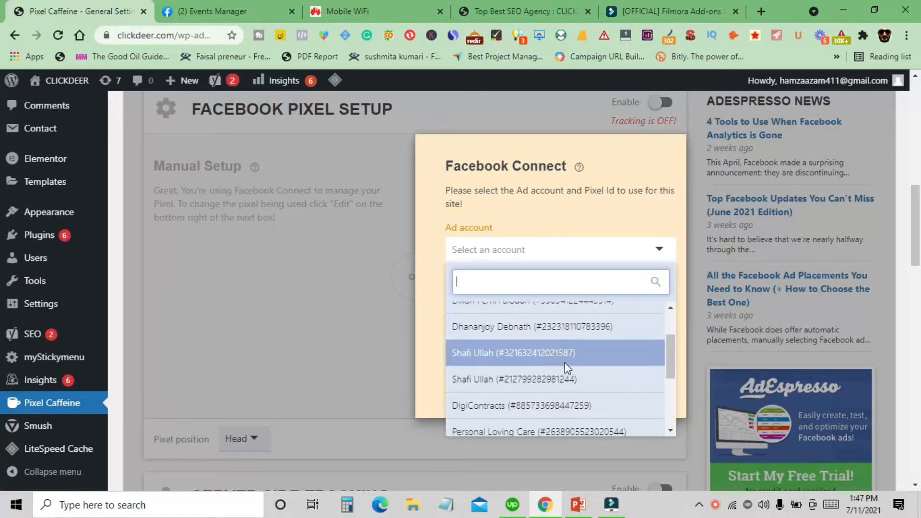
left_click(488, 386)
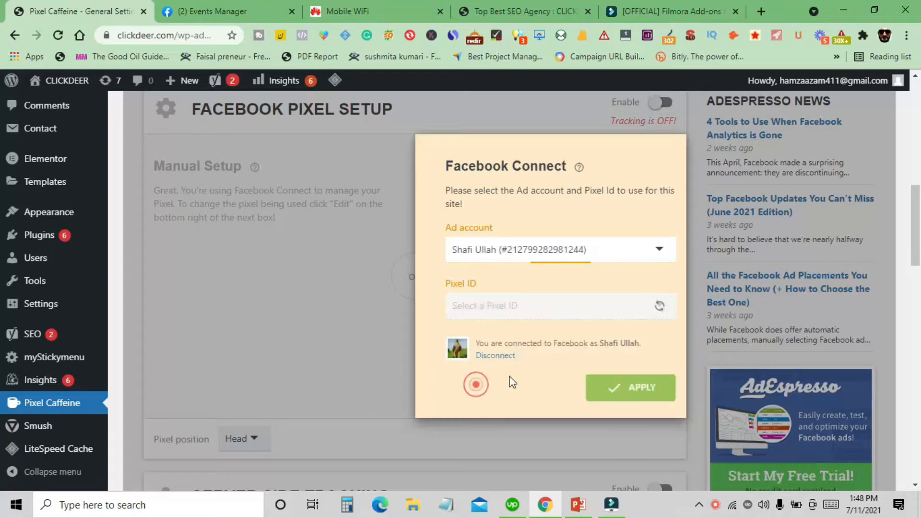
left_click(534, 308)
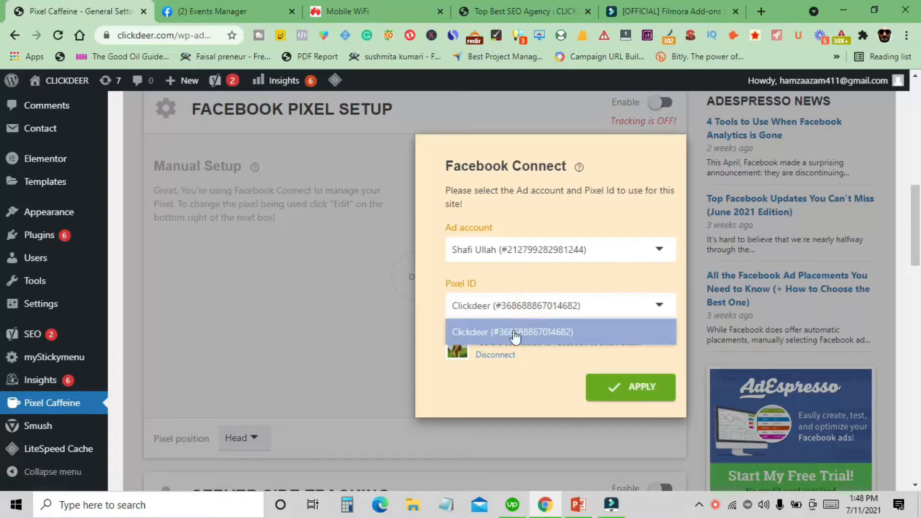
left_click(526, 386)
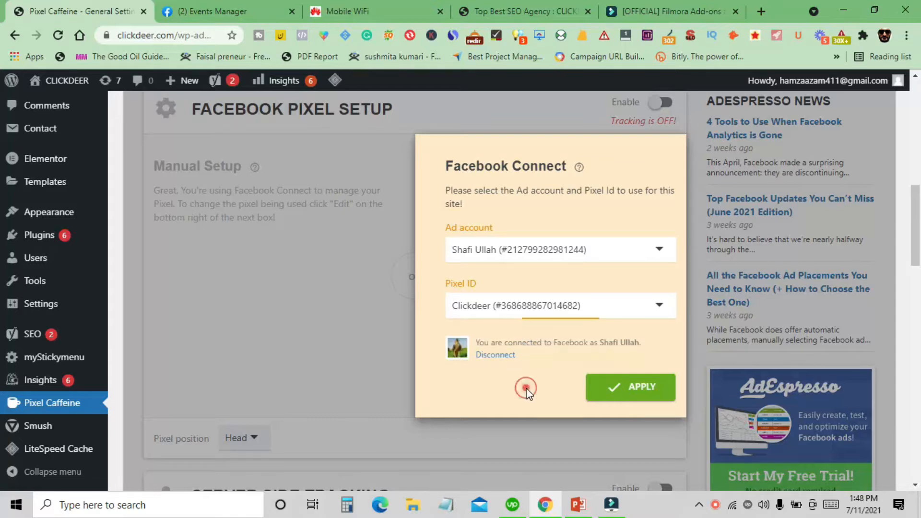
left_click(618, 396)
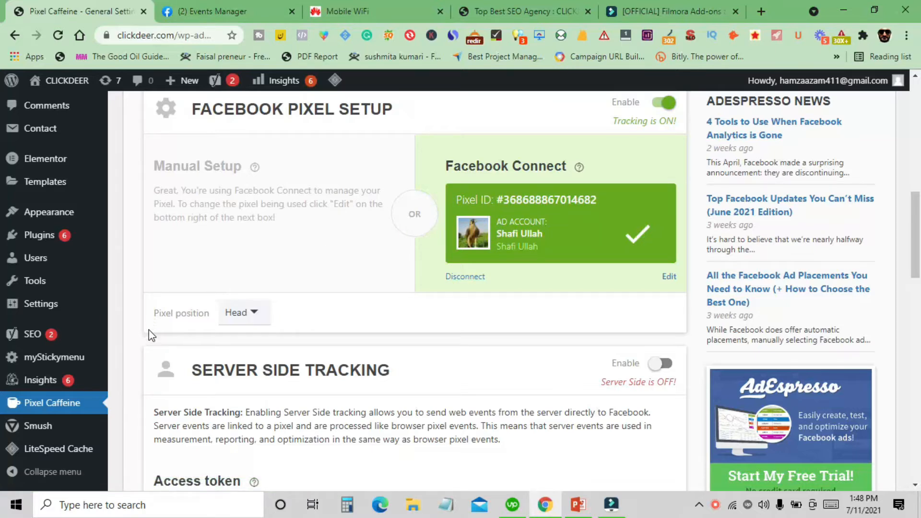
- Check the live clickdeer.com site with the Facebook Pixel Helper extension
scroll(413, 322, "up", 3)
scroll(470, 316, "up", 1)
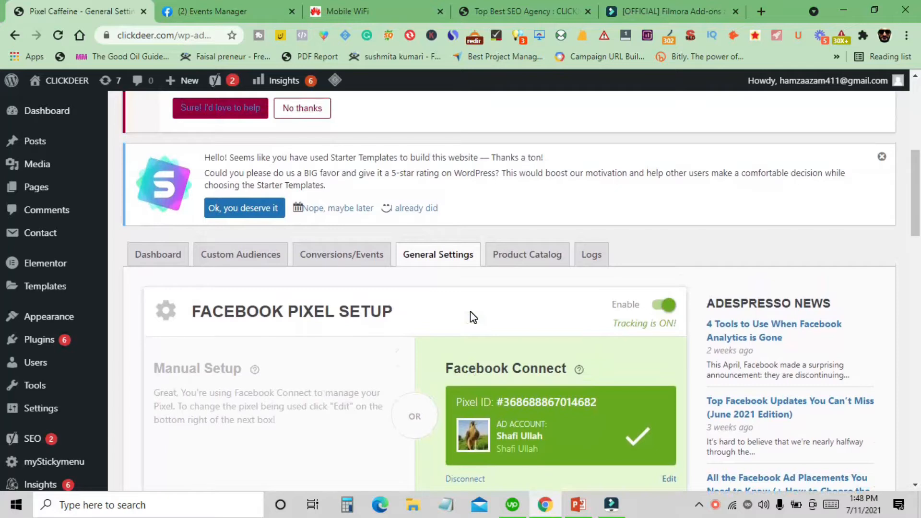
left_click(543, 10)
scroll(432, 235, "down", 7)
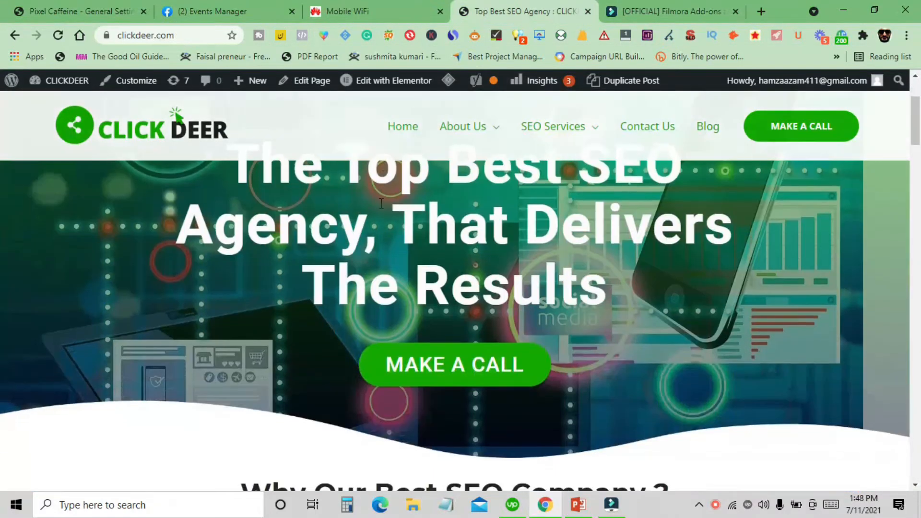
scroll(336, 287, "up", 4)
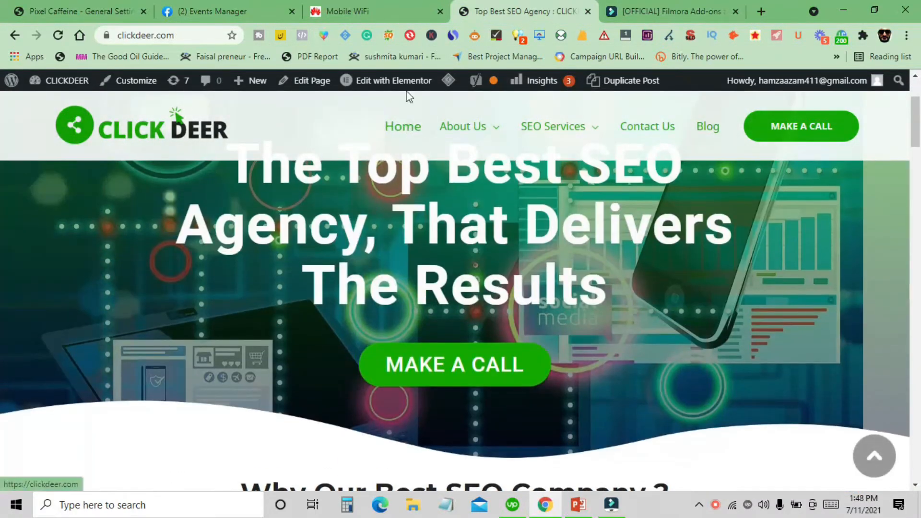
left_click(301, 35)
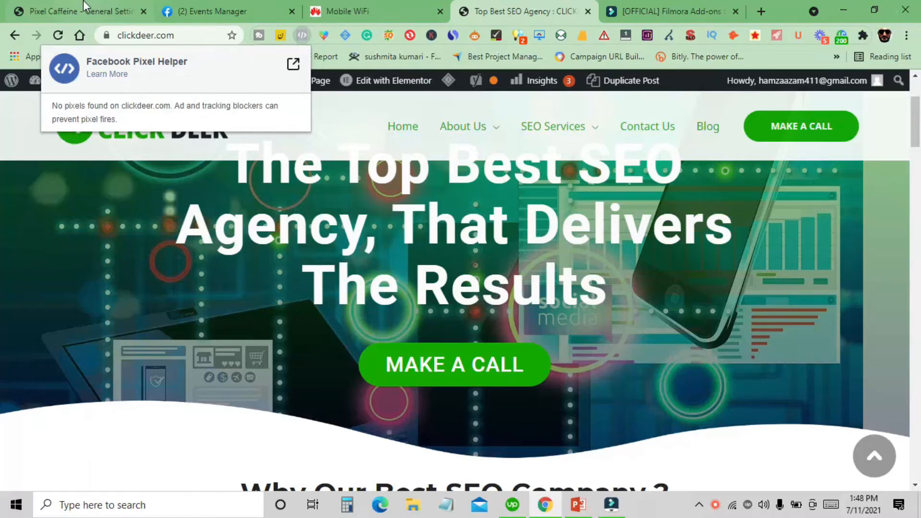
- Save the Pixel Caffeine general settings
key("ctrl+1")
scroll(437, 312, "down", 20)
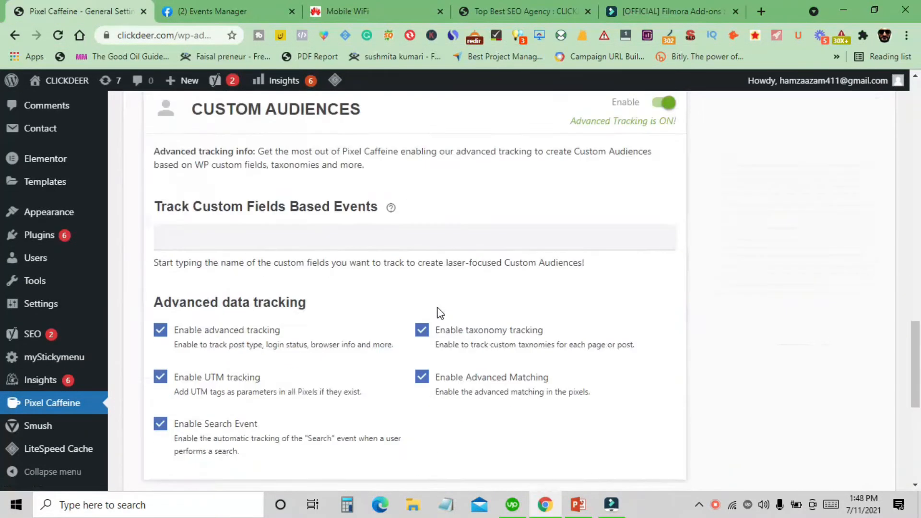
scroll(405, 318, "down", 1)
left_click(244, 410)
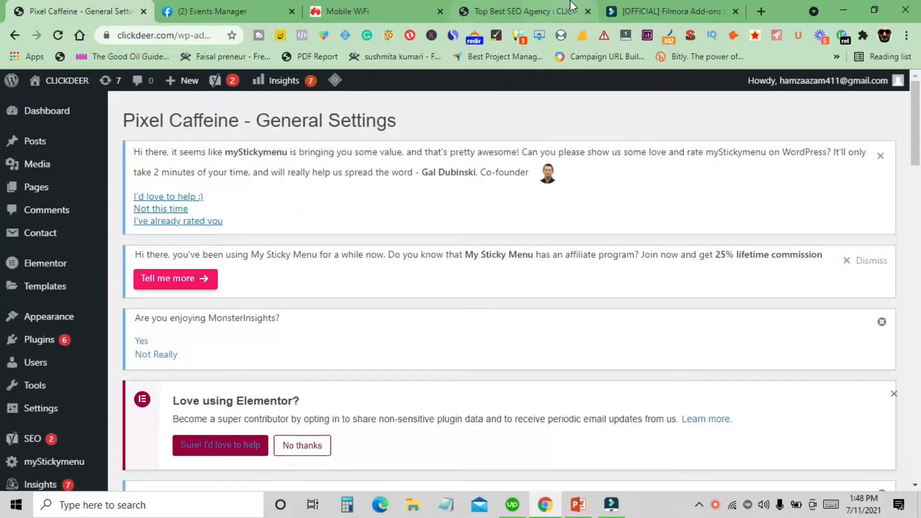
- Reload the clickdeer.com site and inspect its pixel events in the Facebook Pixel Helper
left_click(571, 7)
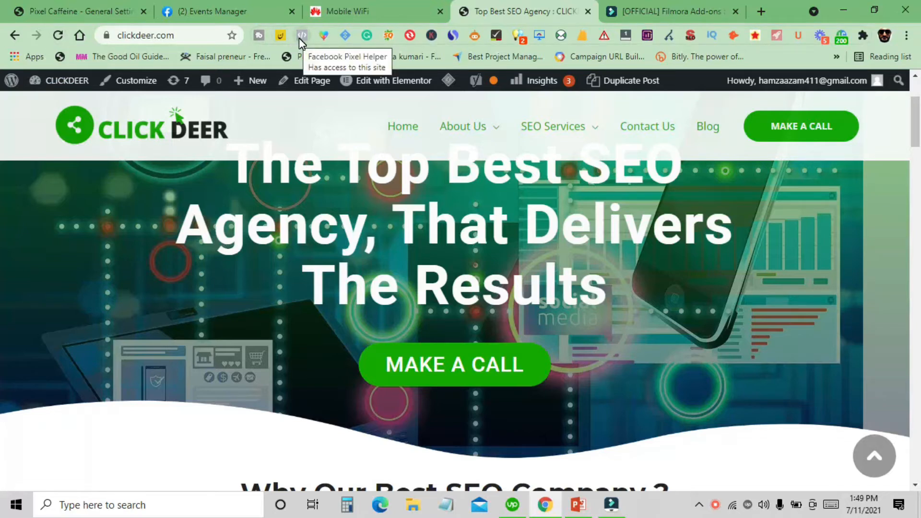
left_click(58, 37)
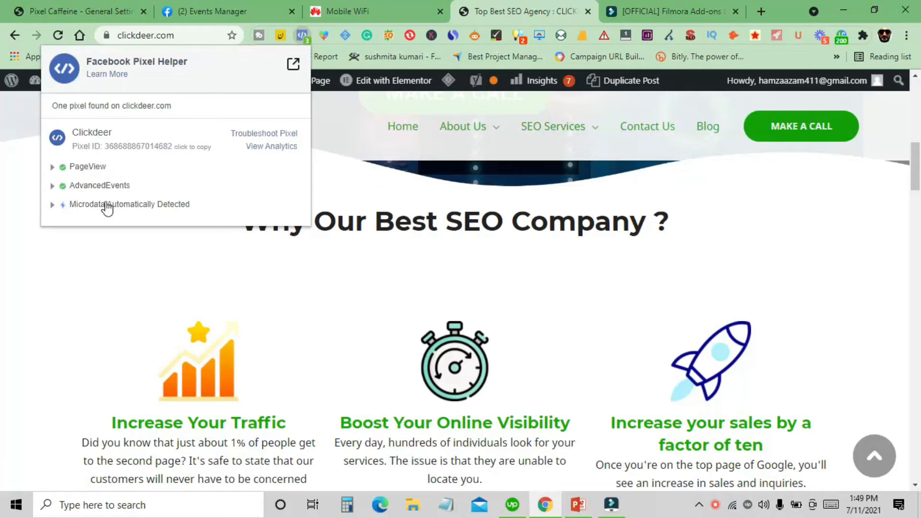
left_click(107, 186)
left_click(107, 186)
scroll(279, 251, "down", 3)
left_click(3, 269)
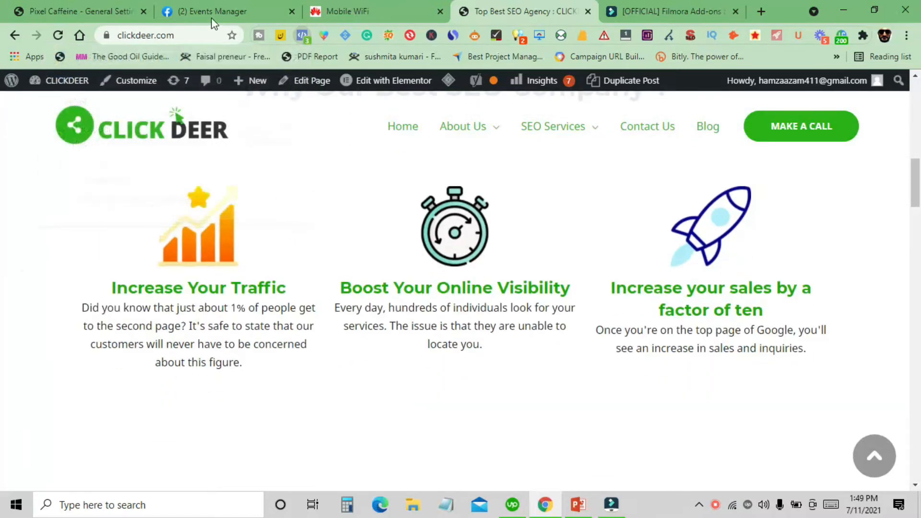
- Reload Facebook Events Manager and open the Test Events tab for the Clickdeer pixel
left_click(218, 14)
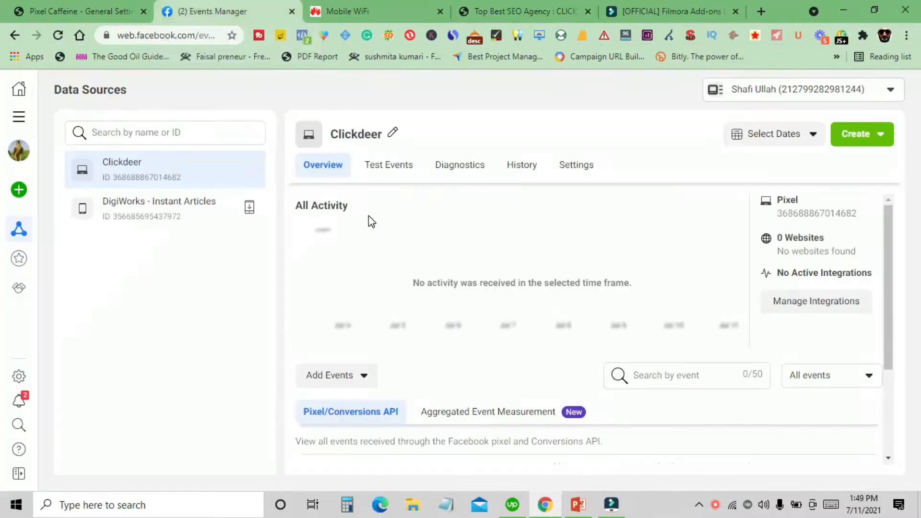
scroll(494, 329, "down", 3)
scroll(494, 314, "up", 3)
left_click(59, 35)
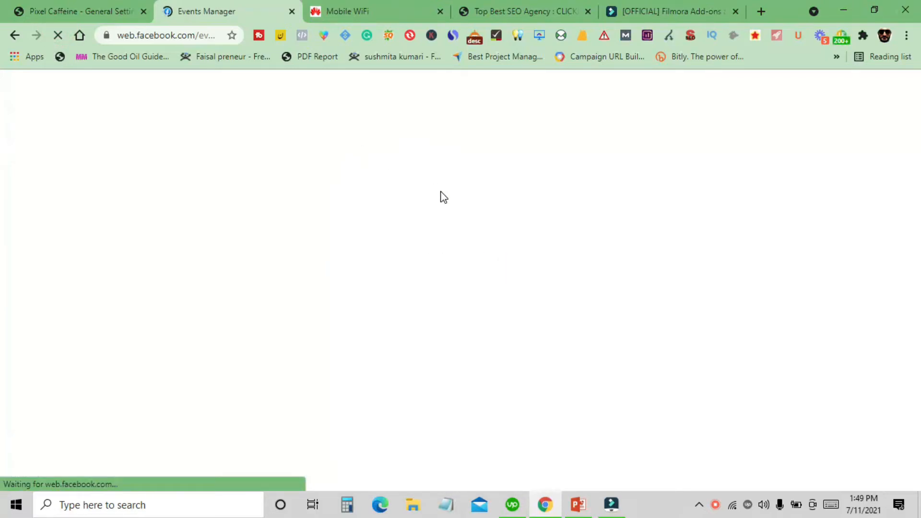
scroll(520, 291, "down", 3)
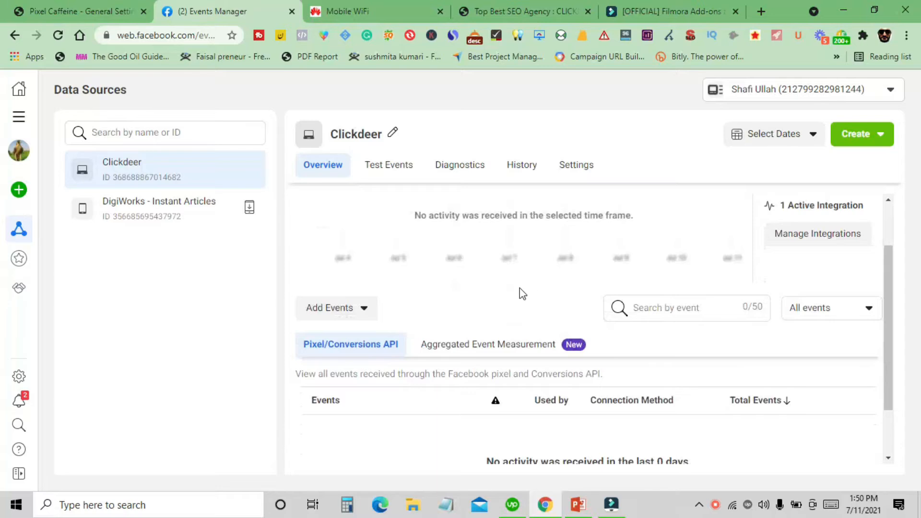
scroll(491, 287, "up", 3)
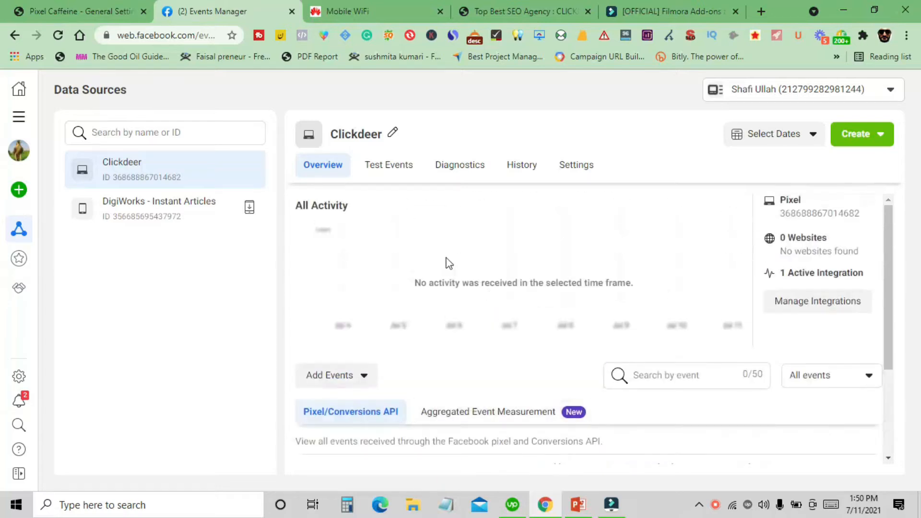
left_click(393, 175)
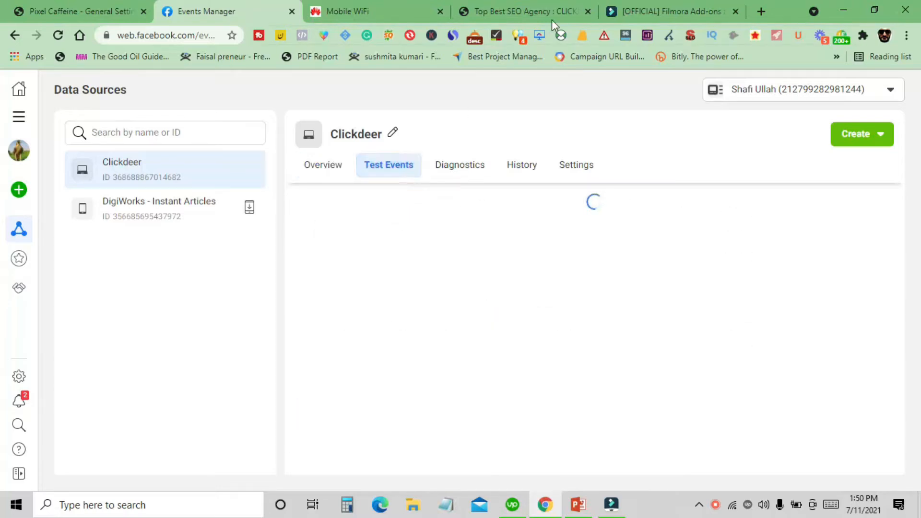
- Copy the clickdeer.com address from the site's tab
left_click(560, 9)
left_click(125, 36)
key("ctrl+c")
right_click(128, 35)
left_click(186, 109)
left_click(232, 9)
- Paste the site address into the browser test events field and open the website
scroll(464, 316, "down", 3)
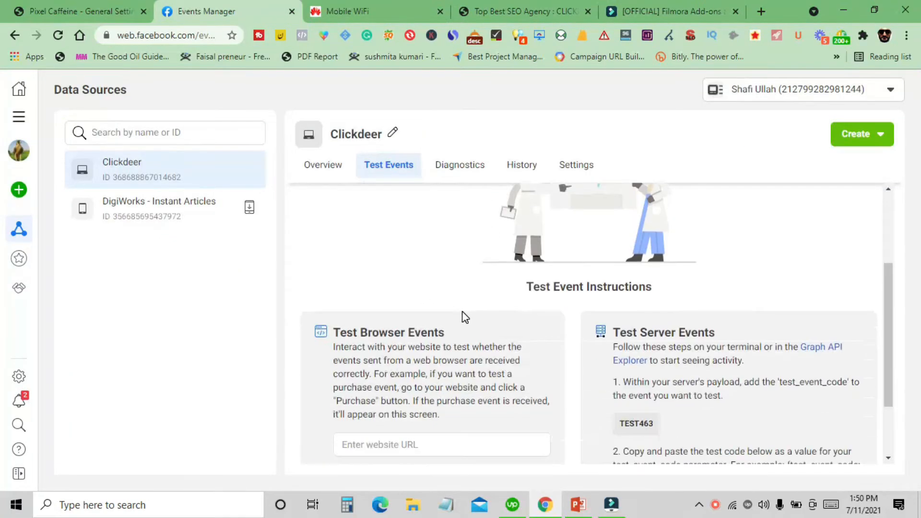
scroll(465, 316, "down", 2)
left_click(417, 354)
right_click(417, 355)
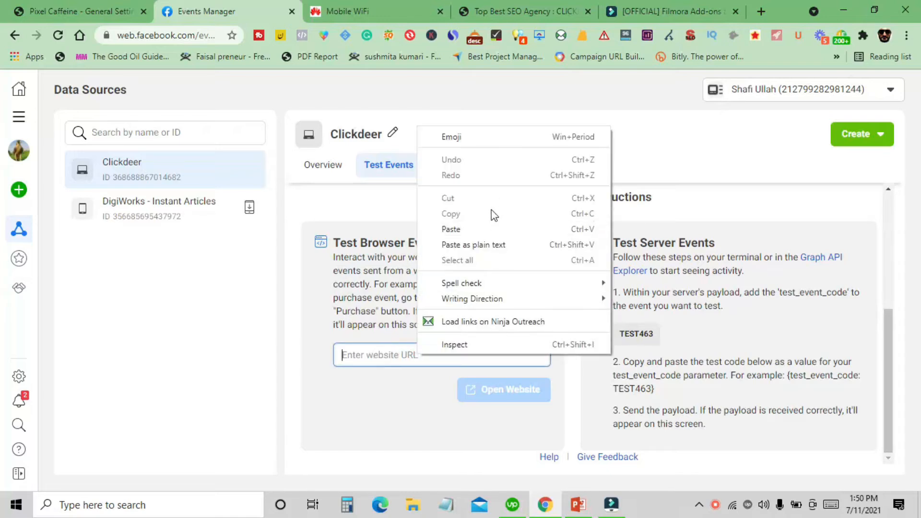
left_click(486, 223)
left_click(487, 402)
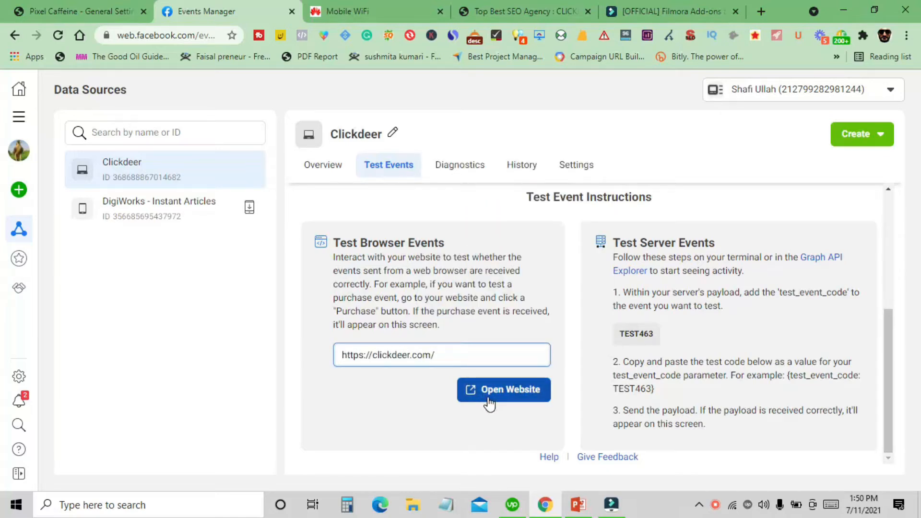
- Check the received test events and open the site's Our Founder page to trigger more events
left_click(201, 10)
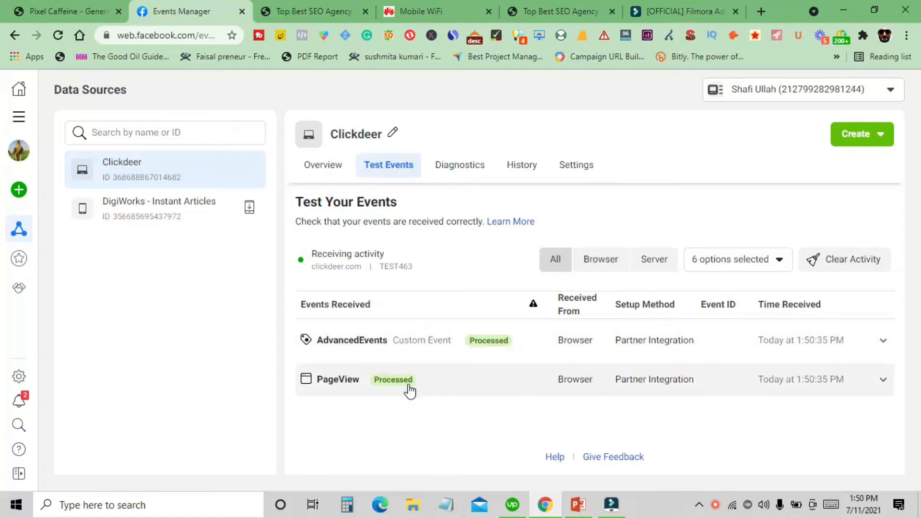
left_click(307, 11)
mouse_move(462, 126)
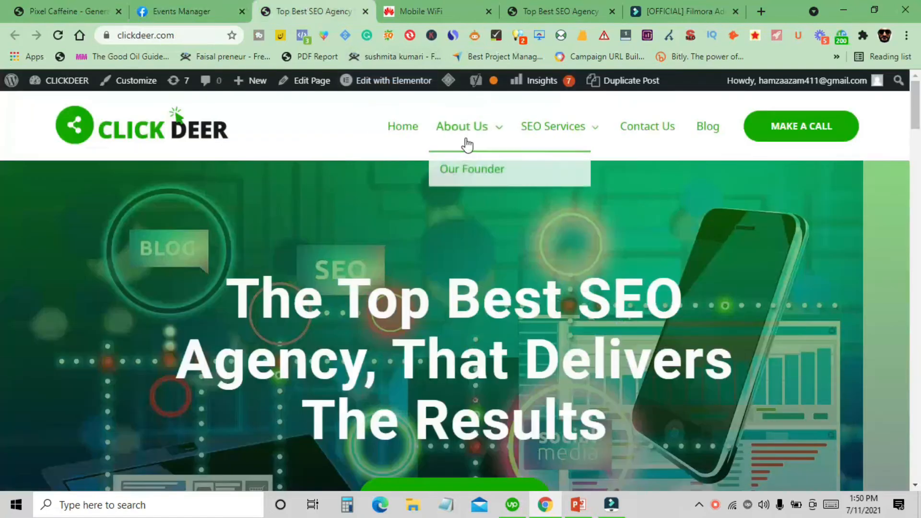
left_click(469, 168)
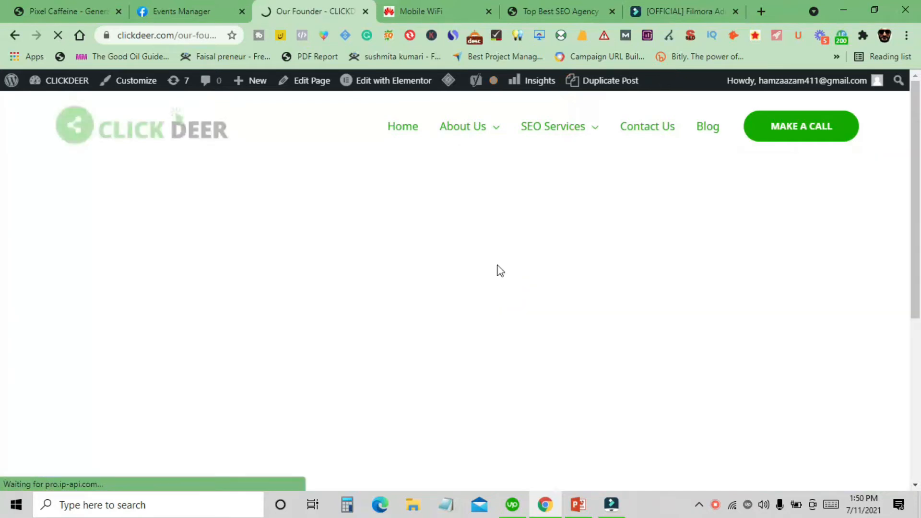
- Review the events received for the Clickdeer pixel in Test Events, then return to the pixel's Overview
left_click(181, 9)
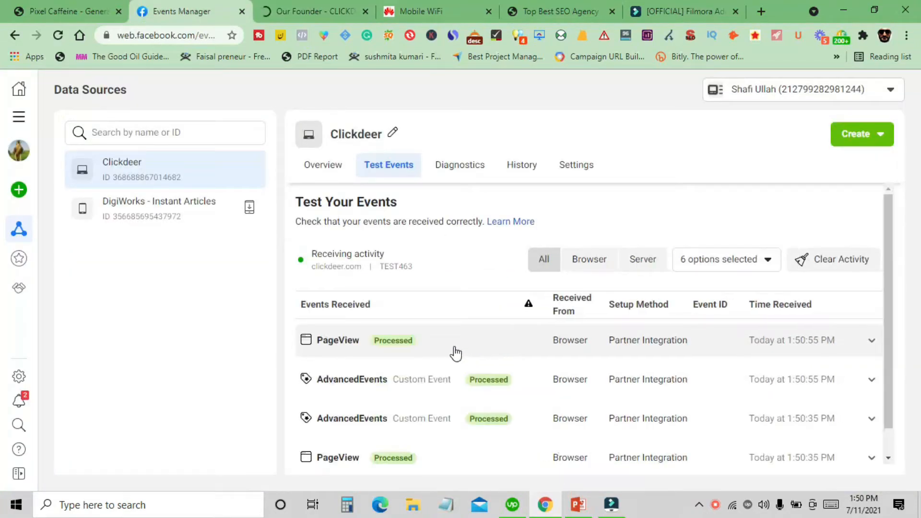
scroll(446, 353, "down", 2)
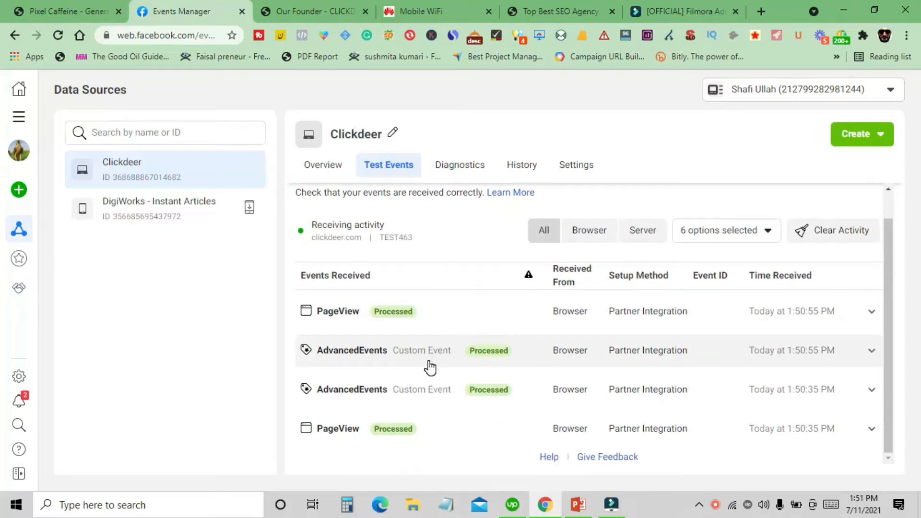
scroll(412, 362, "up", 1)
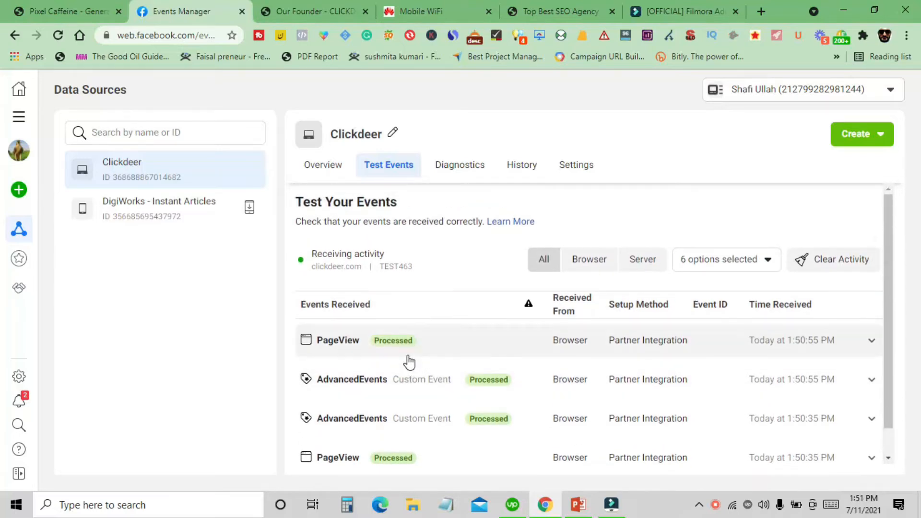
left_click(315, 170)
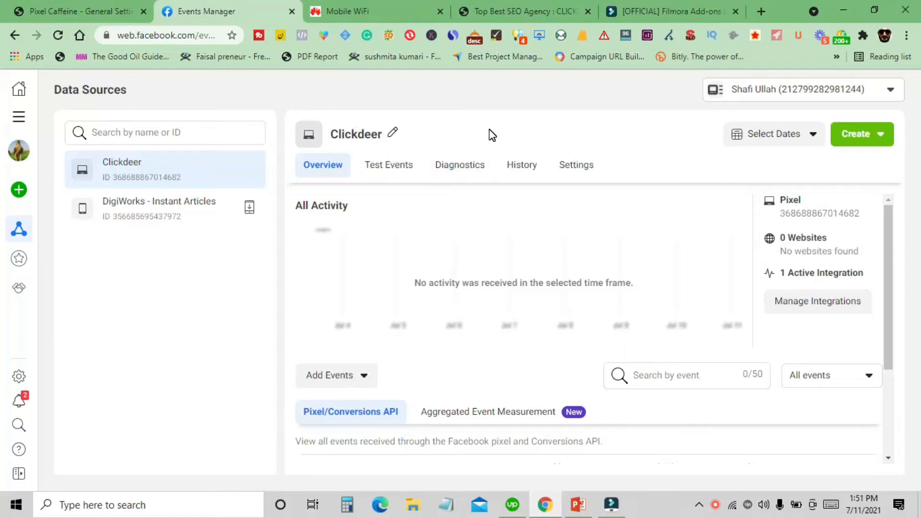
- Browse the clickdeer.com homepage and its navigation menus in the site's tab
left_click(547, 10)
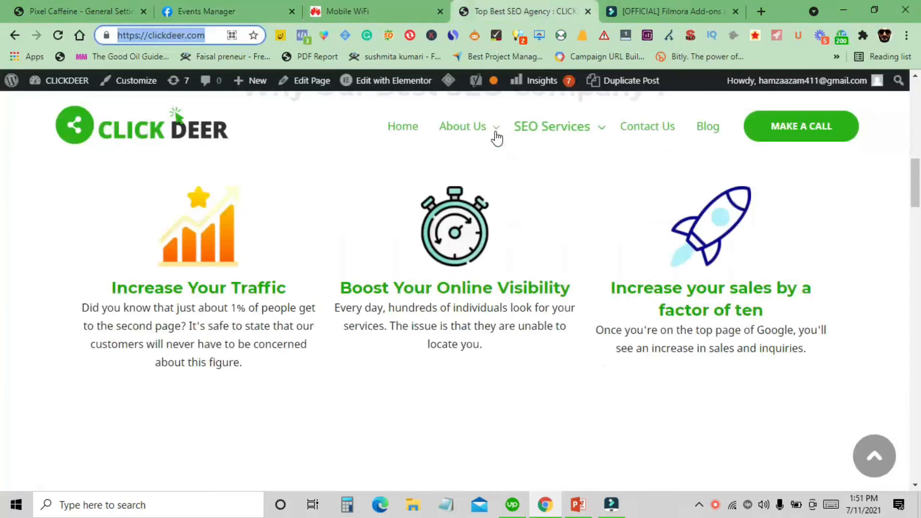
mouse_move(468, 127)
scroll(432, 177, "up", 4)
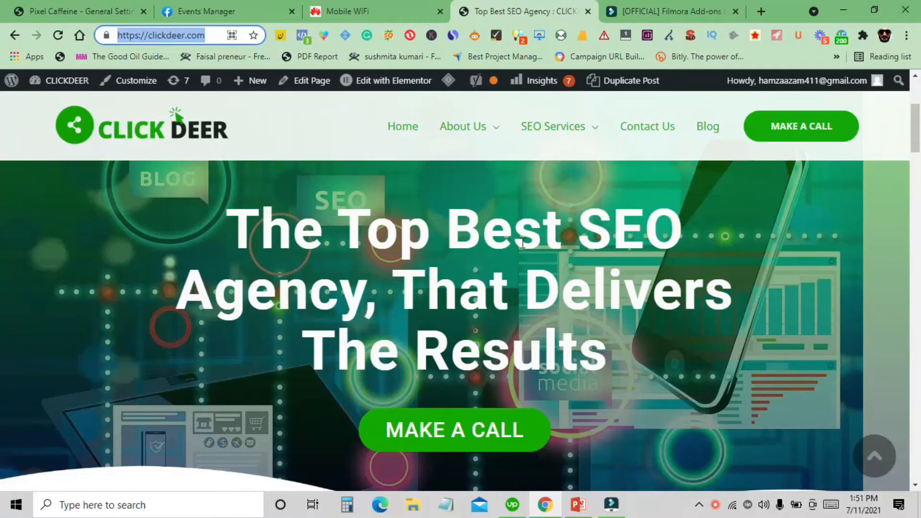
scroll(470, 313, "down", 1)
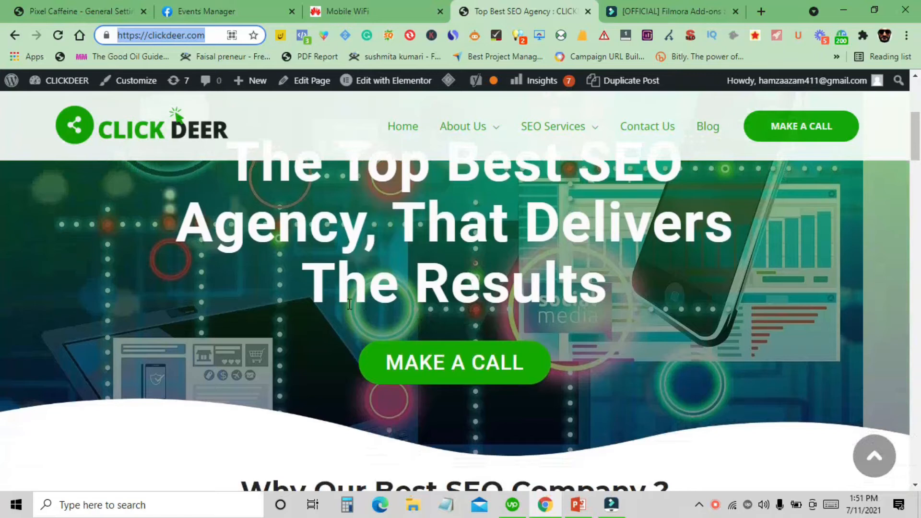
scroll(350, 304, "up", 3)
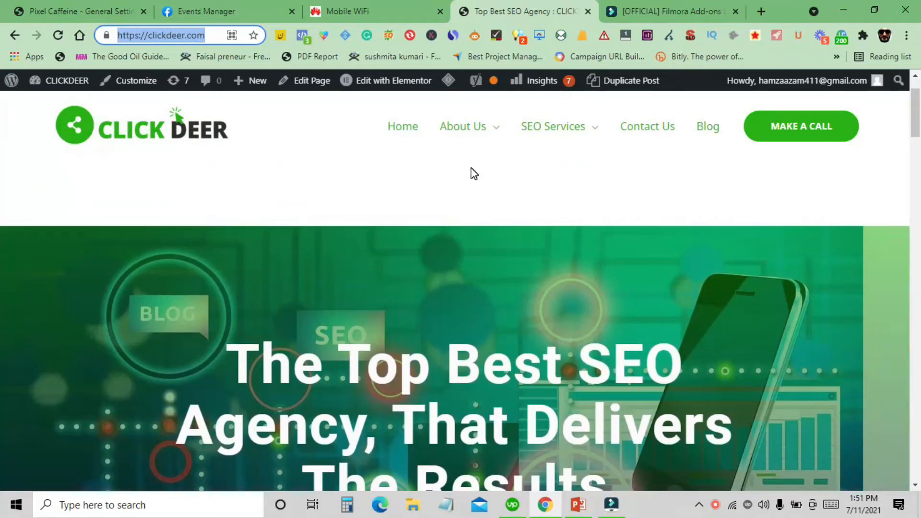
scroll(443, 247, "down", 1)
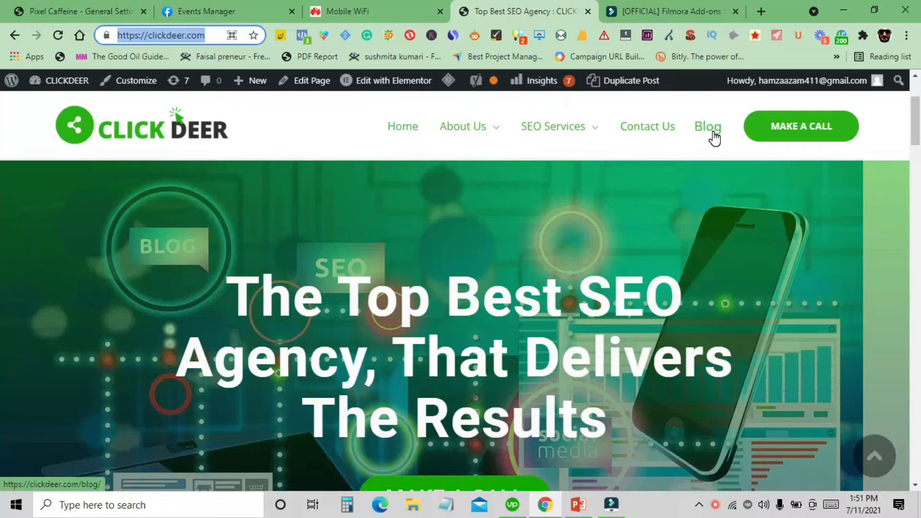
mouse_move(547, 134)
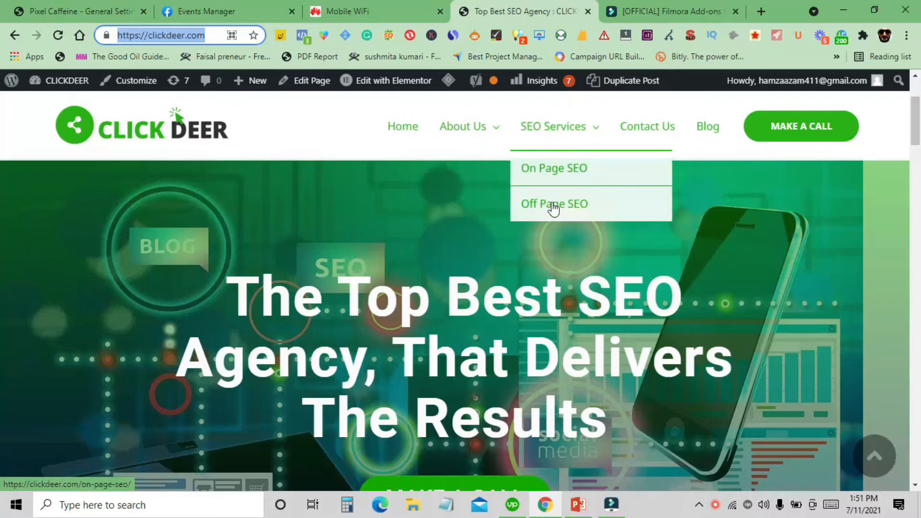
scroll(390, 215, "down", 1)
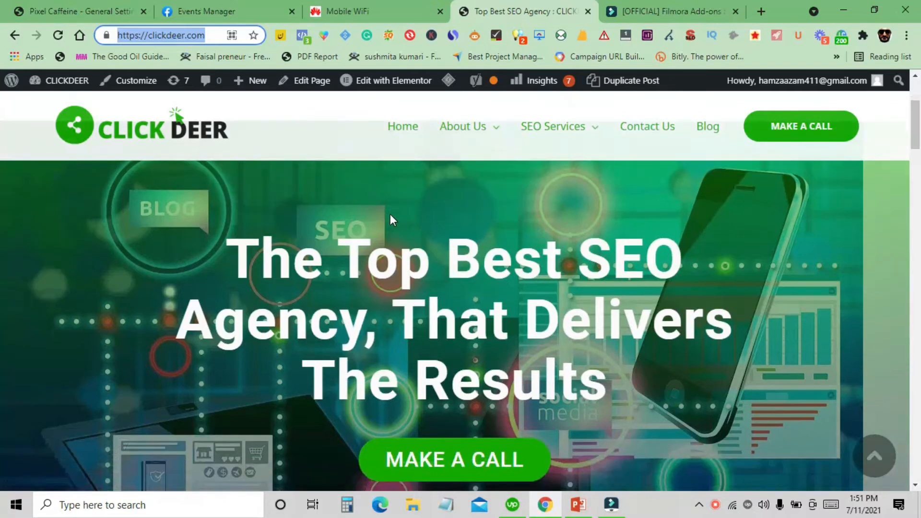
scroll(390, 214, "down", 5)
scroll(395, 209, "up", 6)
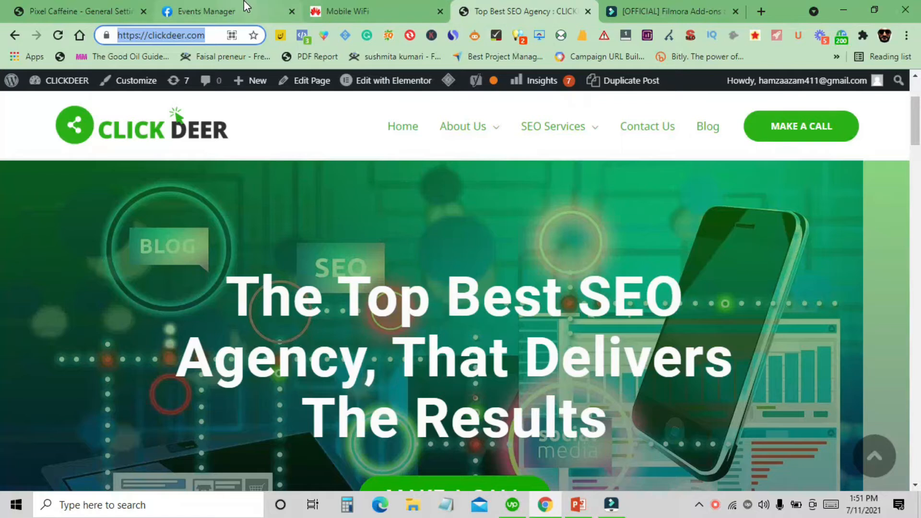
left_click(208, 10)
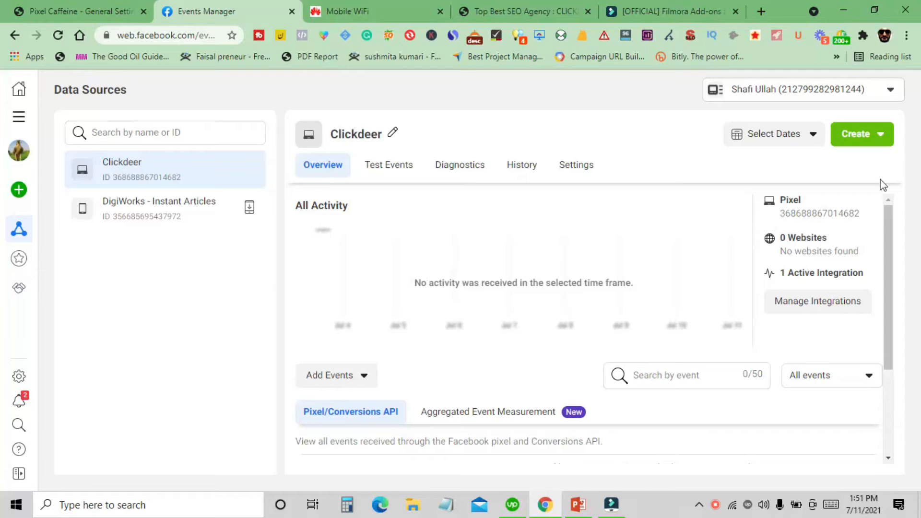
left_click(861, 141)
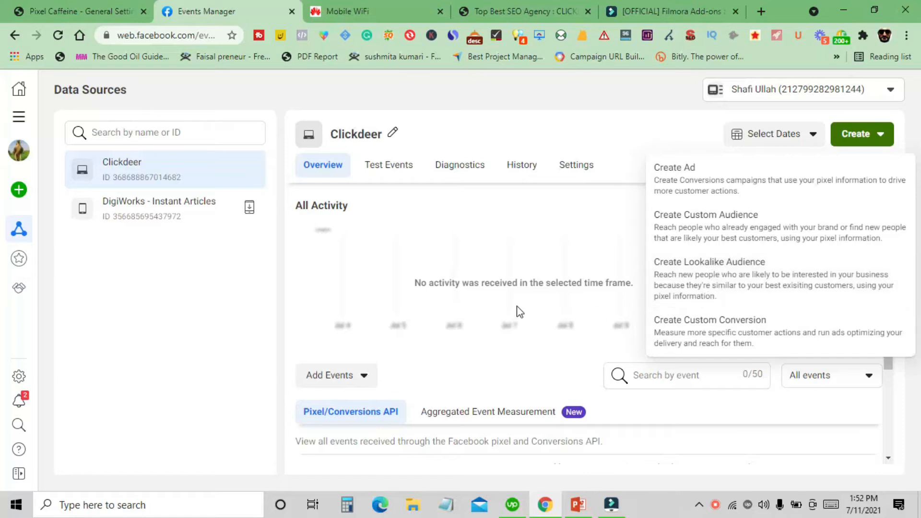
scroll(518, 312, "down", 1)
left_click(171, 384)
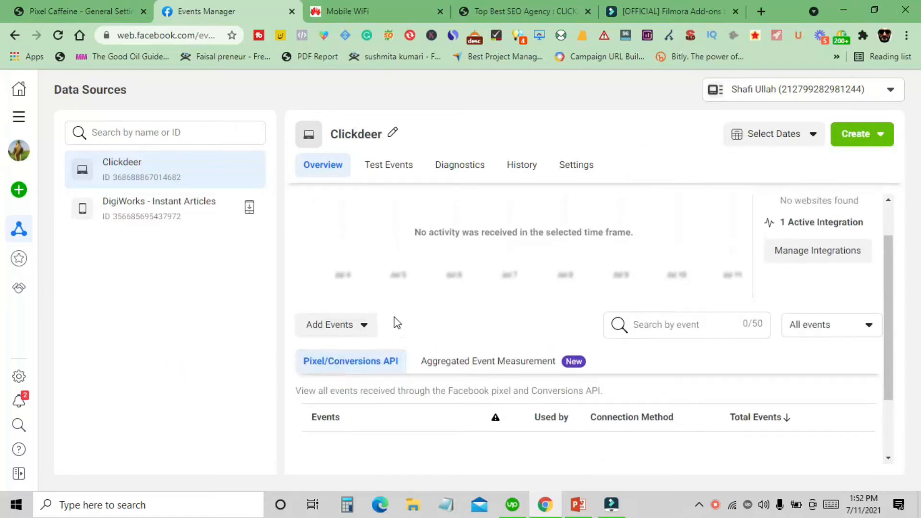
scroll(394, 321, "up", 1)
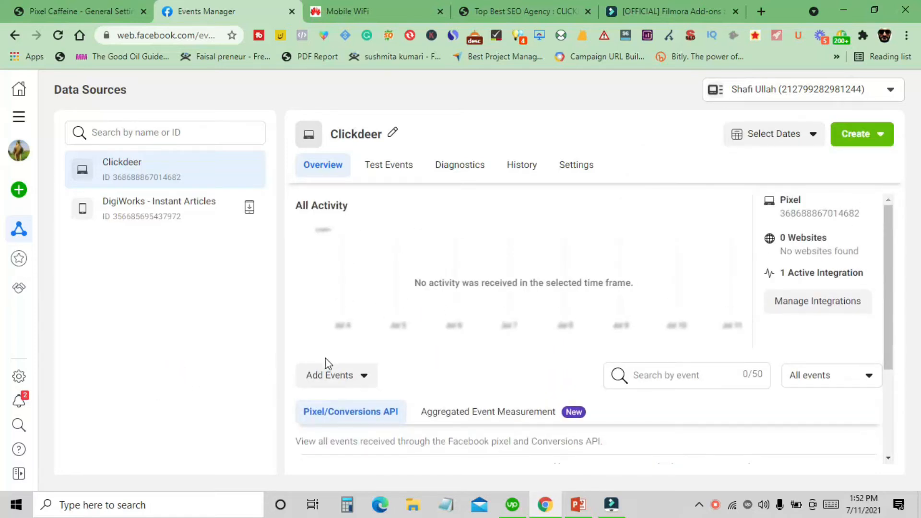
- Add events from the pixel and choose to open the Event Setup Tool
left_click(344, 379)
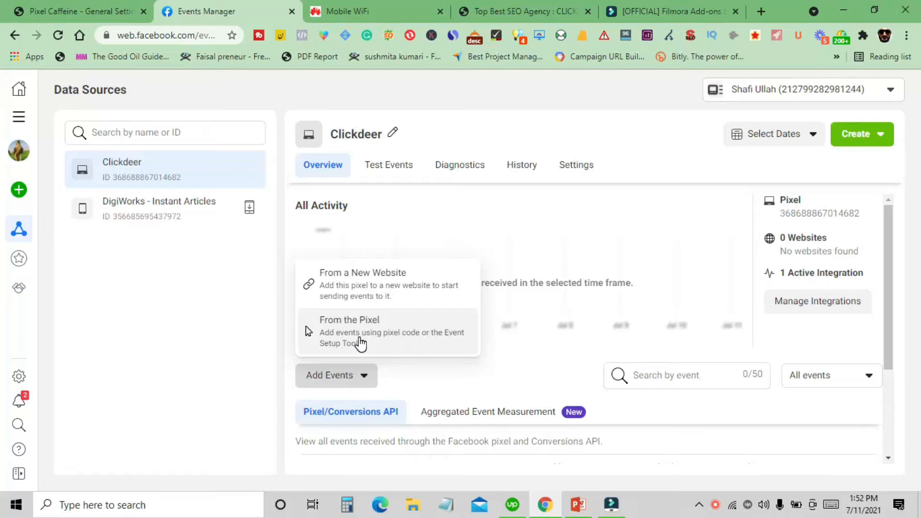
left_click(359, 341)
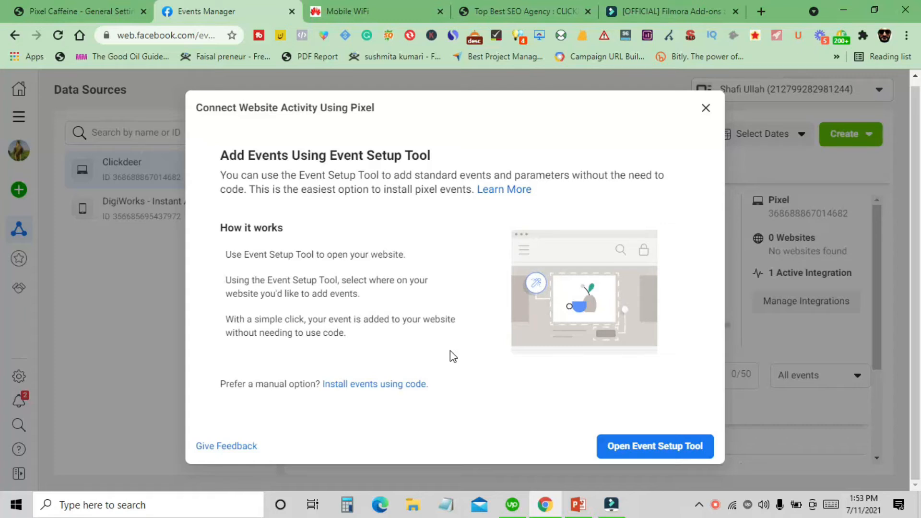
left_click(646, 458)
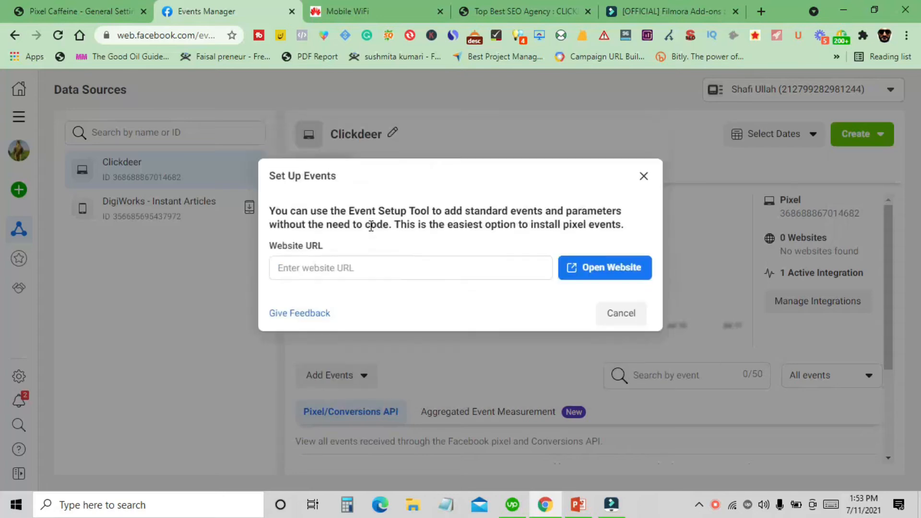
left_click(363, 266)
right_click(354, 274)
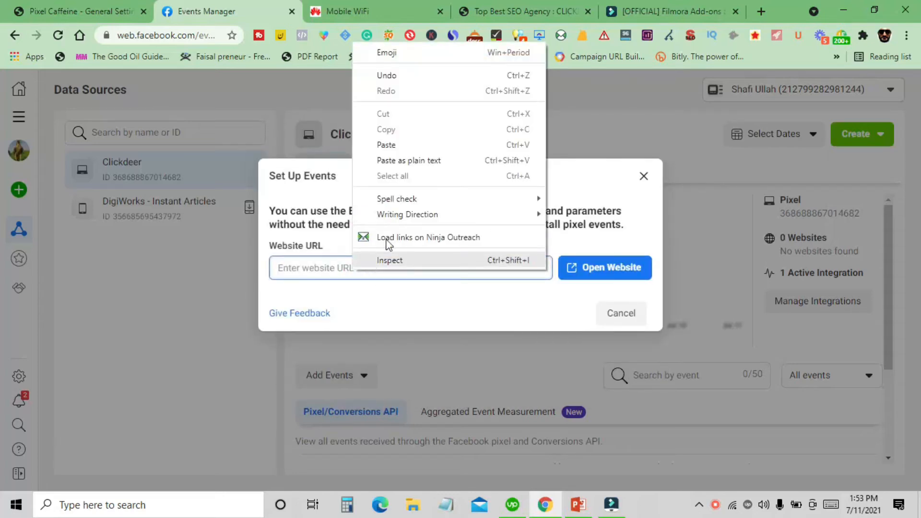
left_click(400, 145)
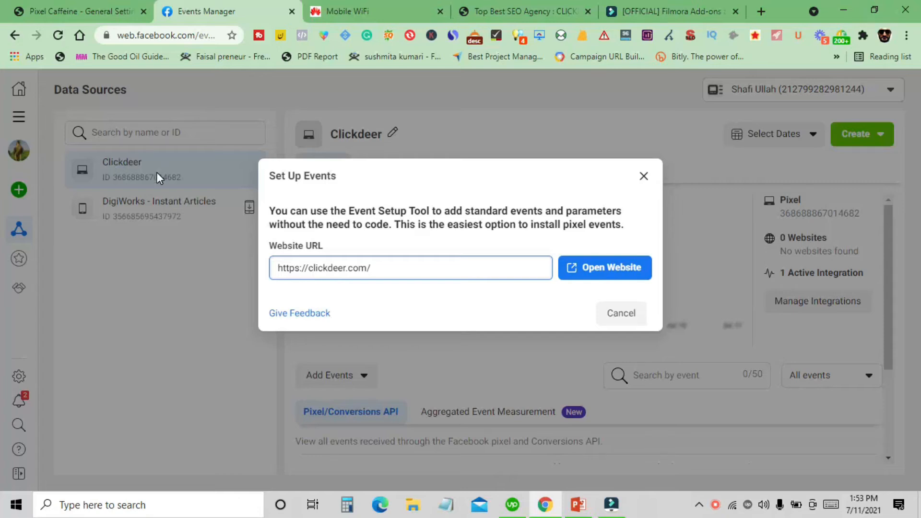
left_click(583, 272)
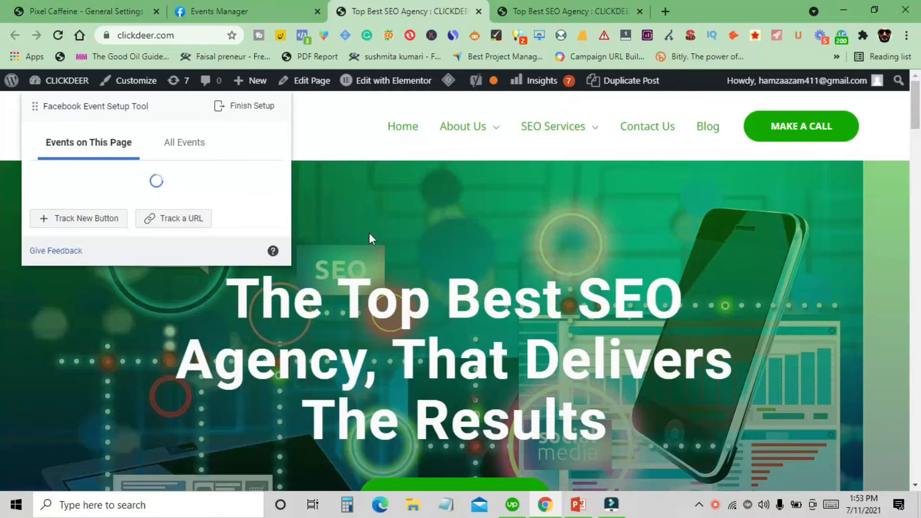
scroll(412, 231, "down", 3)
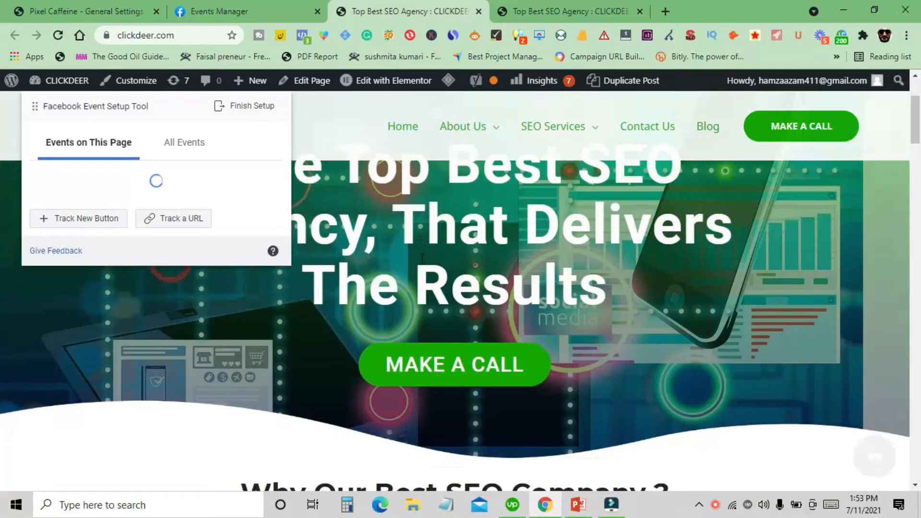
scroll(422, 258, "down", 1)
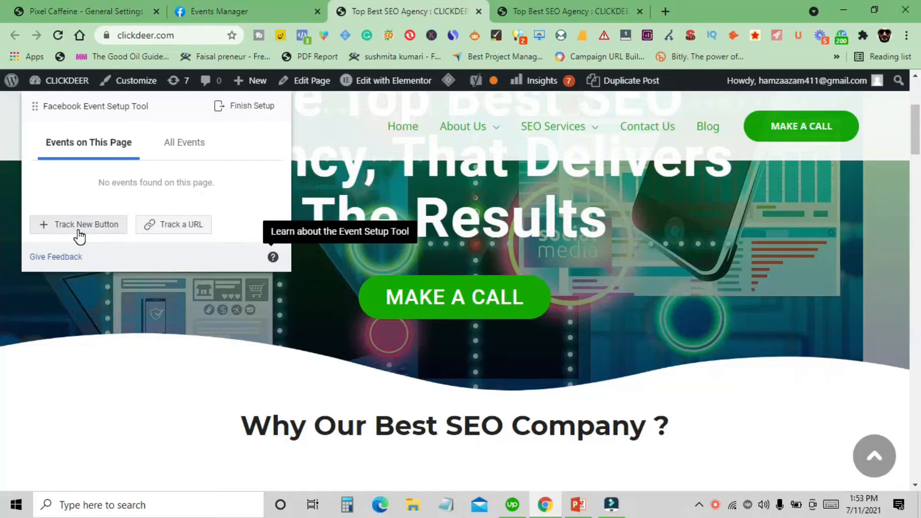
left_click(167, 232)
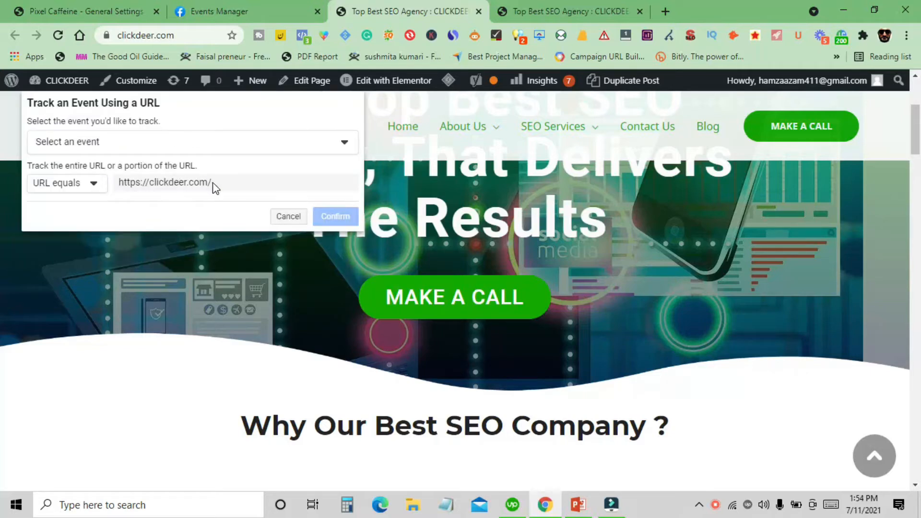
left_click(94, 184)
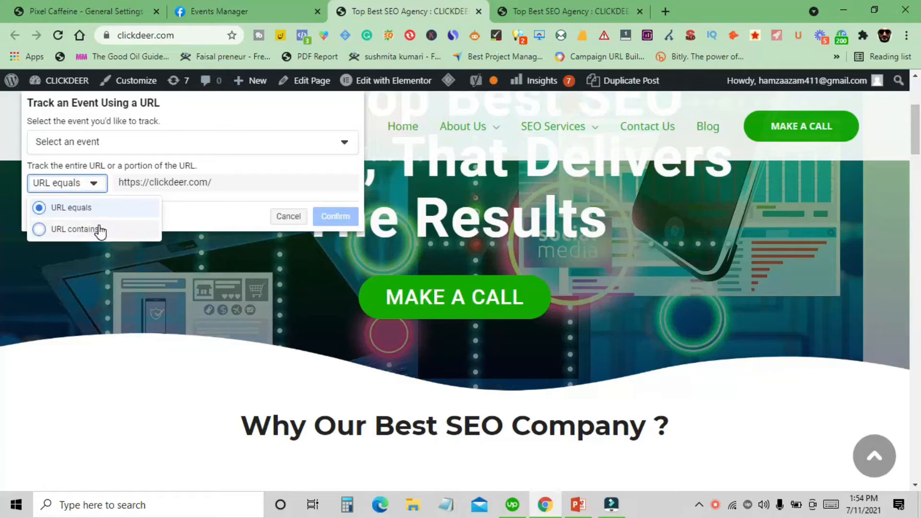
left_click(207, 204)
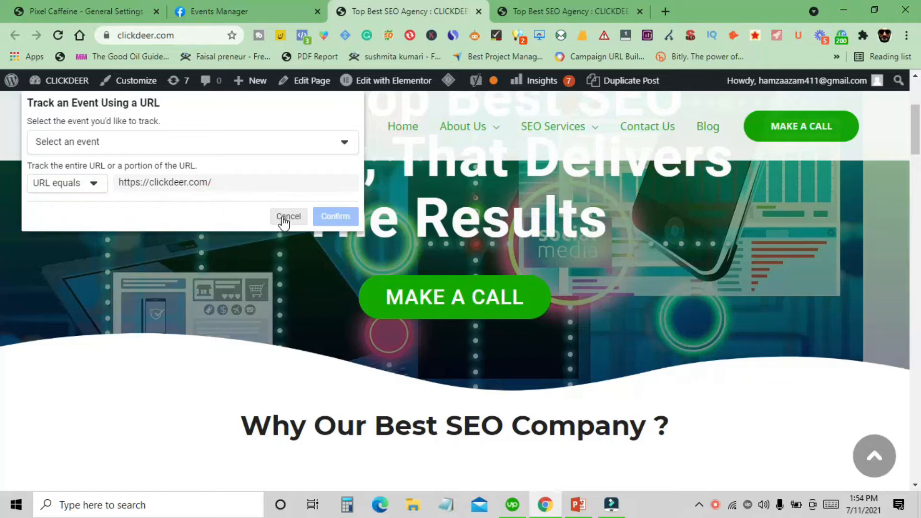
left_click(287, 216)
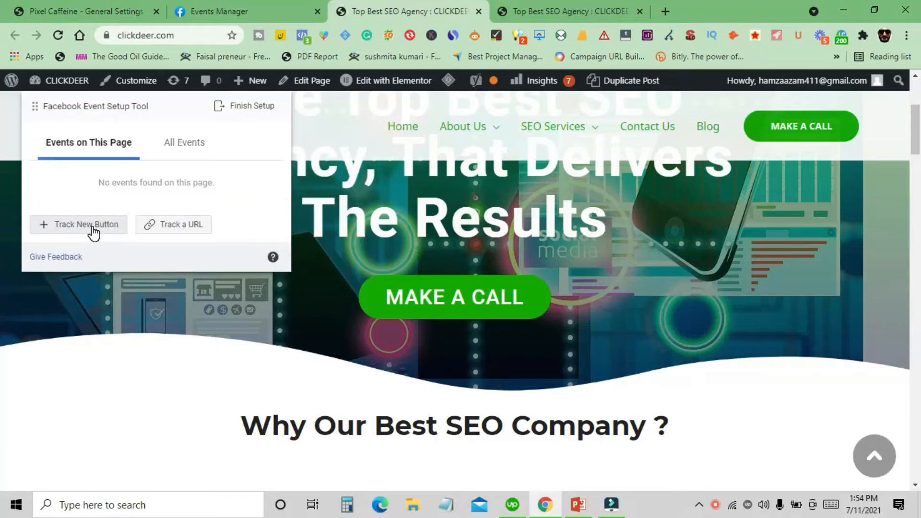
- Start tracking a new button, pick the MAKE A CALL hero button, and assign it the Lead event
left_click(71, 229)
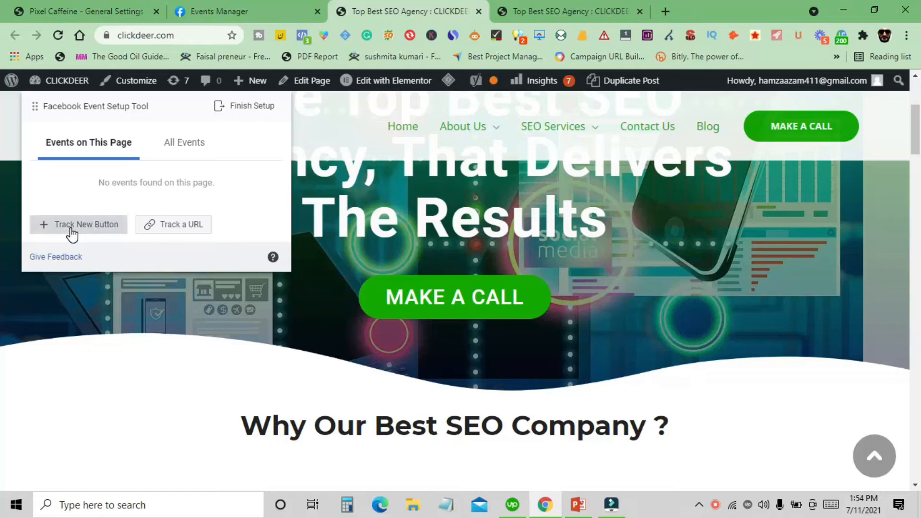
scroll(542, 236, "down", 10)
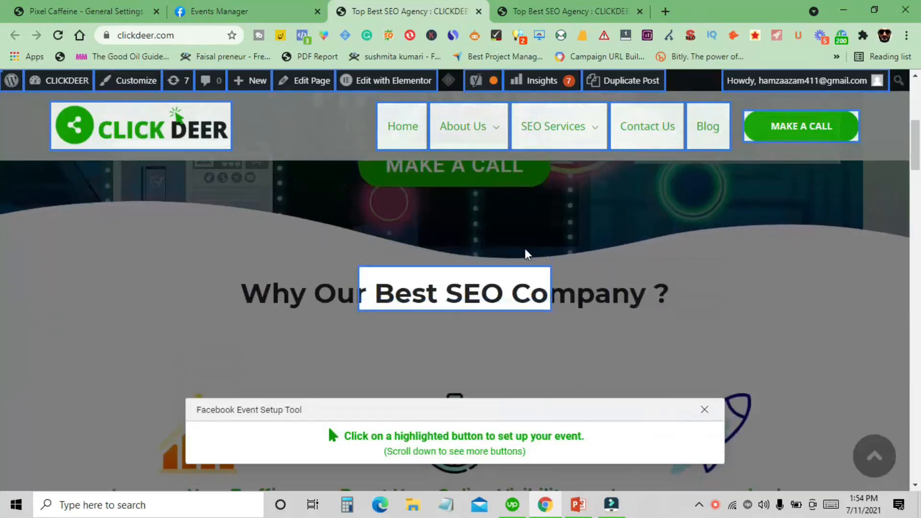
scroll(219, 329, "down", 15)
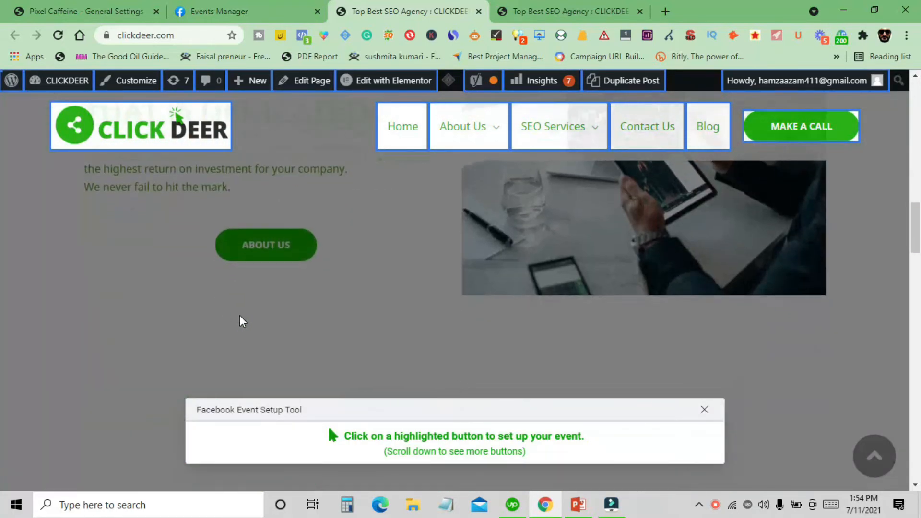
scroll(307, 316, "down", 10)
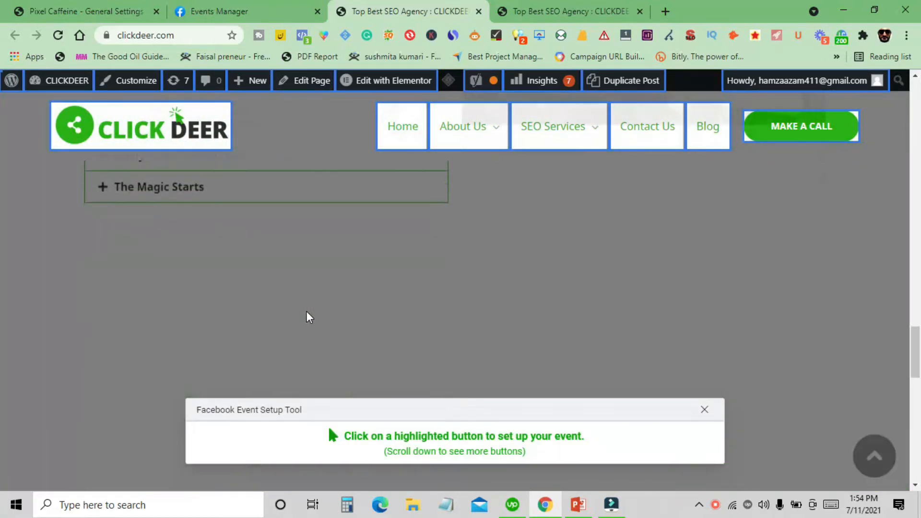
scroll(345, 321, "down", 3)
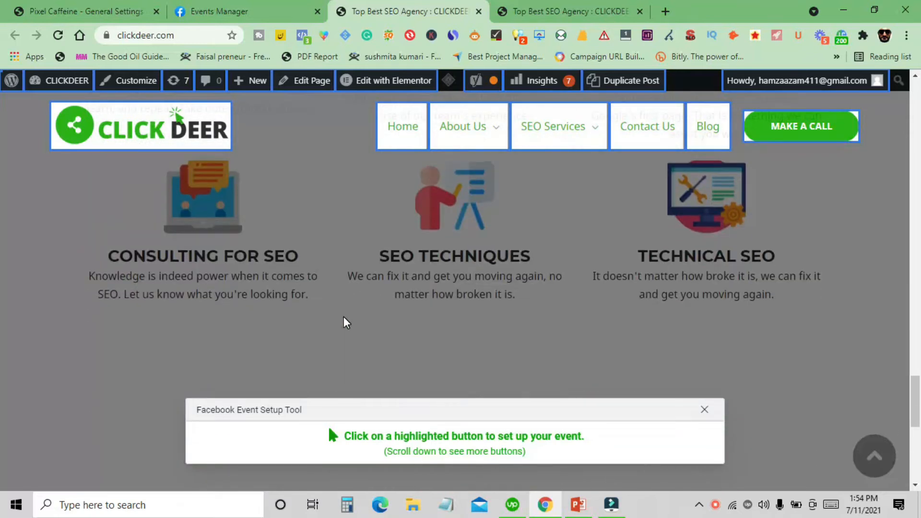
scroll(376, 321, "up", 15)
scroll(401, 317, "up", 4)
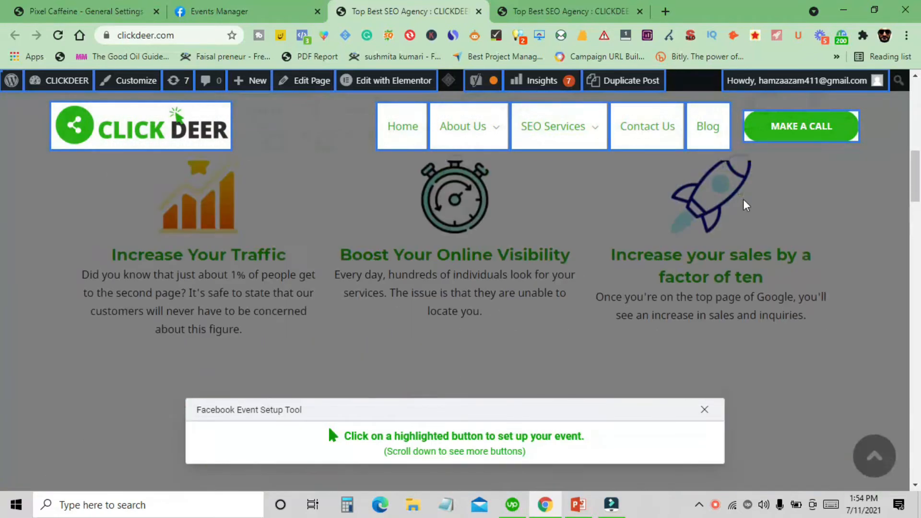
scroll(754, 174, "up", 3)
scroll(754, 174, "up", 3)
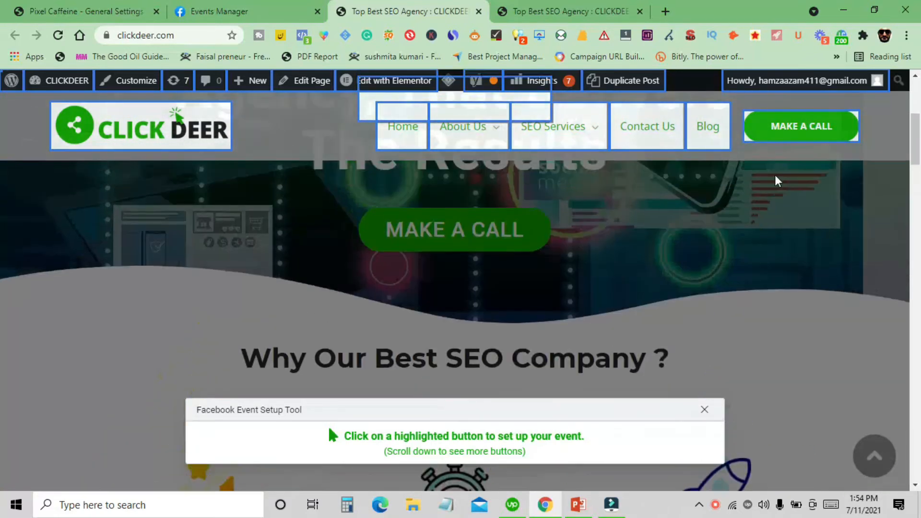
scroll(777, 143, "up", 3)
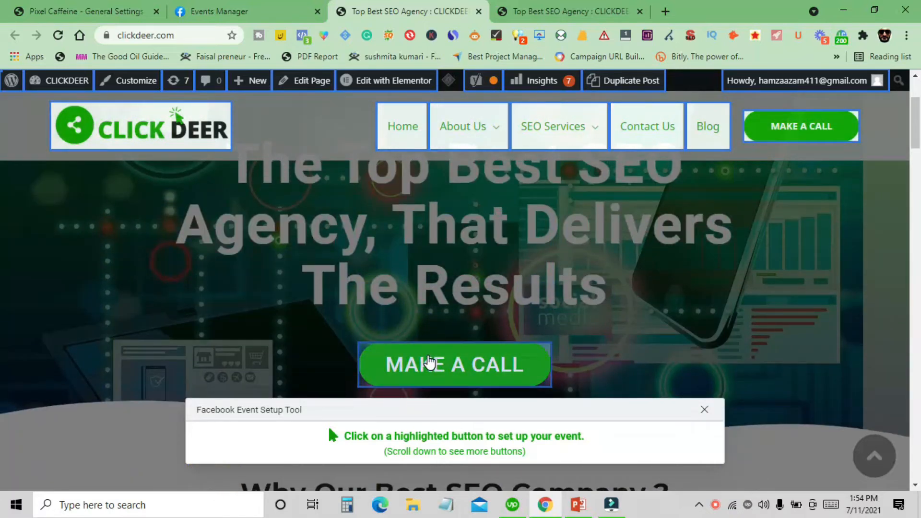
left_click(428, 361)
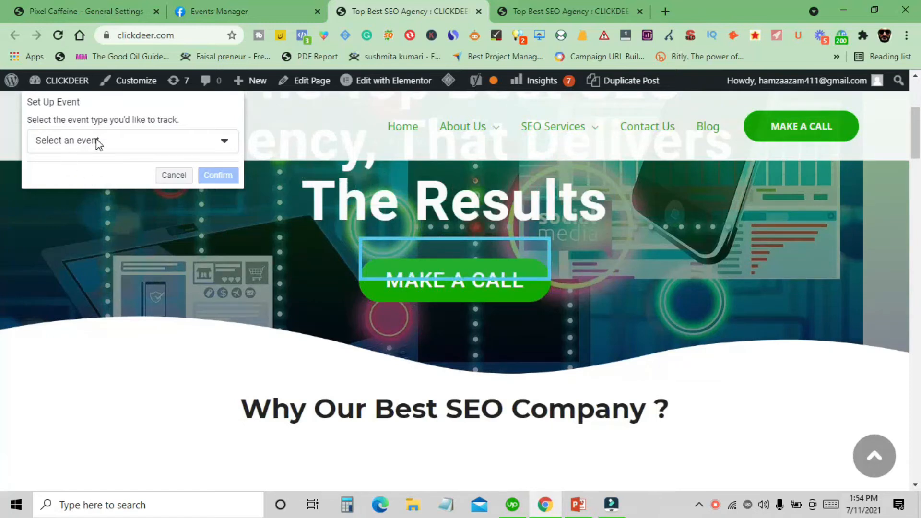
left_click(175, 145)
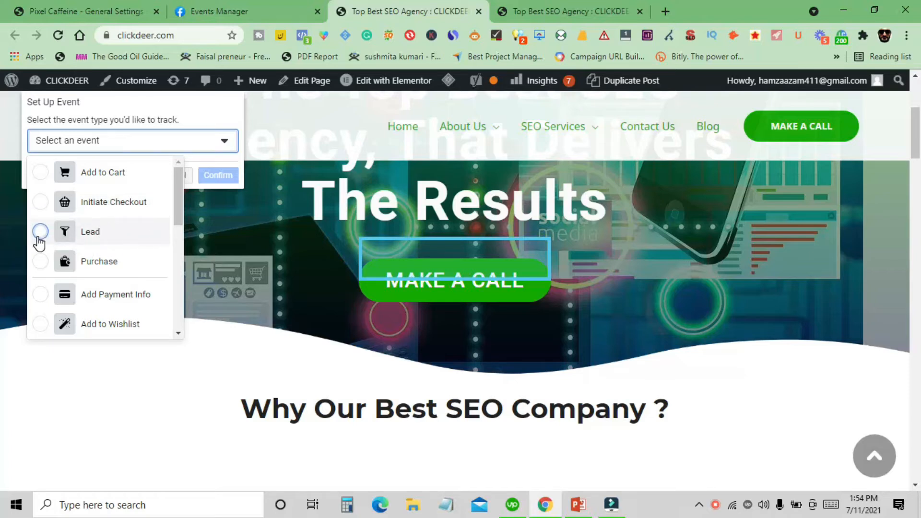
left_click(41, 233)
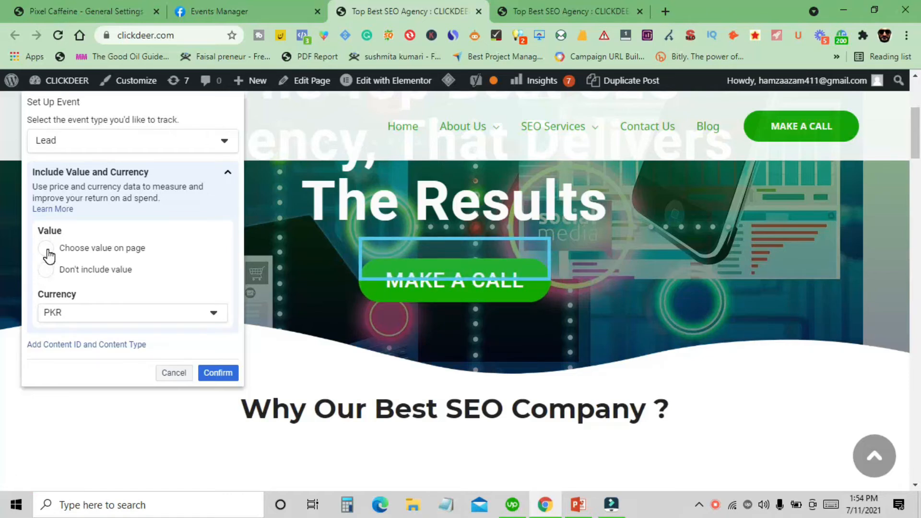
- Set the Lead event to not include a value, keep the currency PKR, and confirm the event
left_click(46, 248)
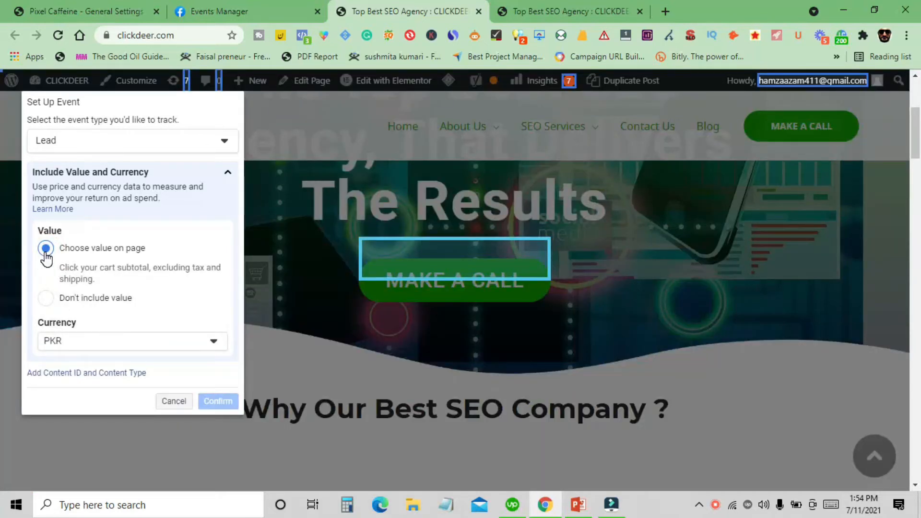
left_click(46, 254)
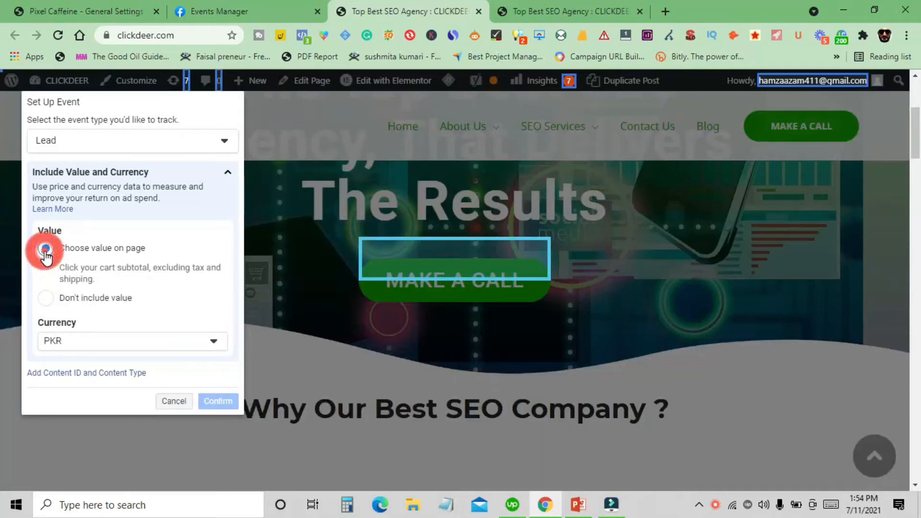
left_click(48, 301)
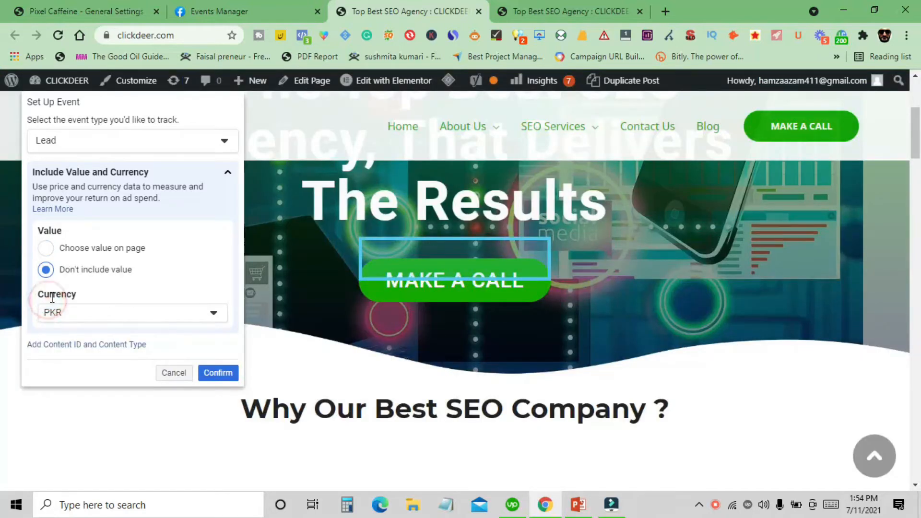
scroll(105, 300, "down", 1)
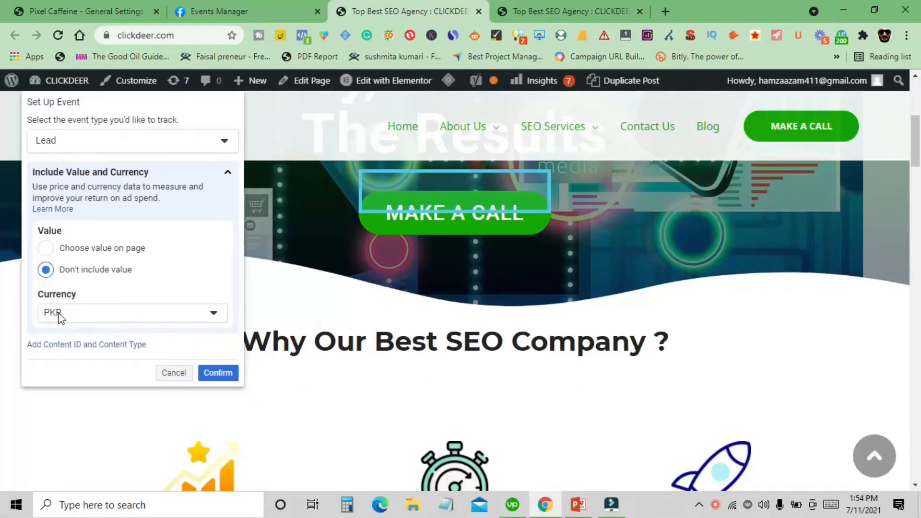
left_click(94, 315)
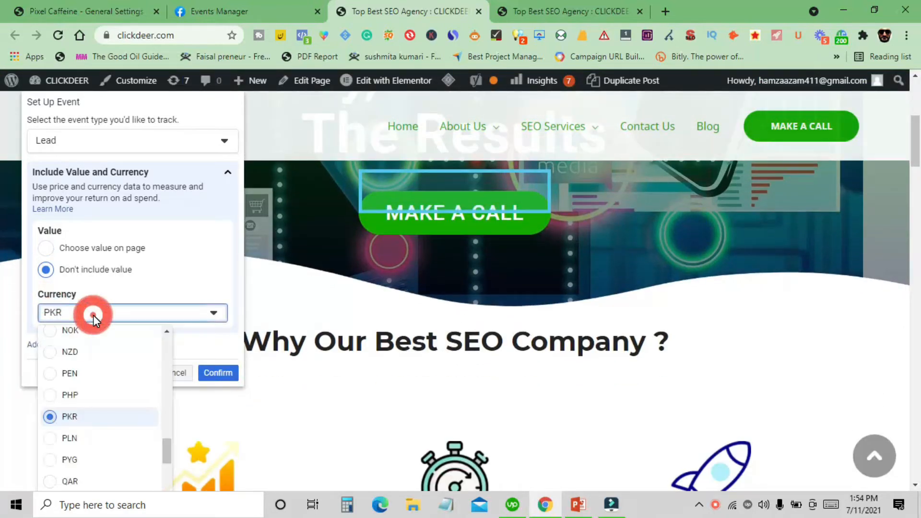
left_click(124, 312)
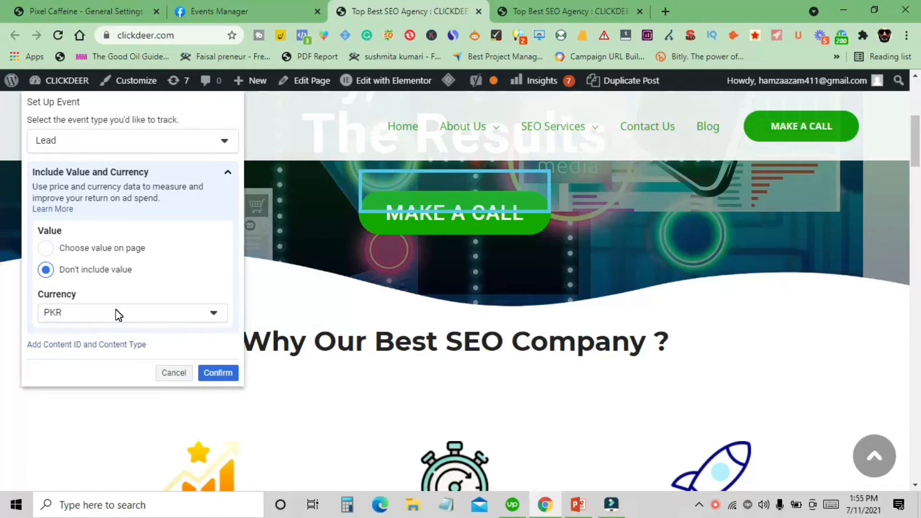
scroll(144, 218, "up", 3)
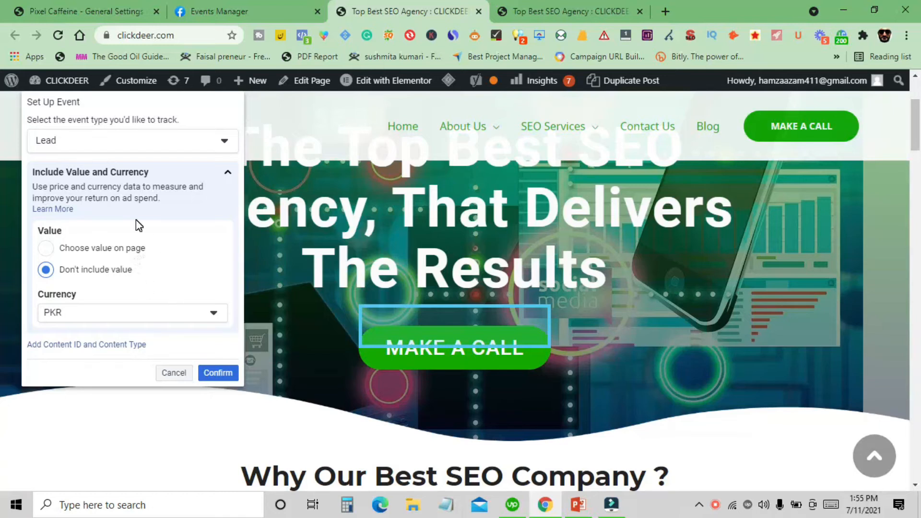
left_click(217, 374)
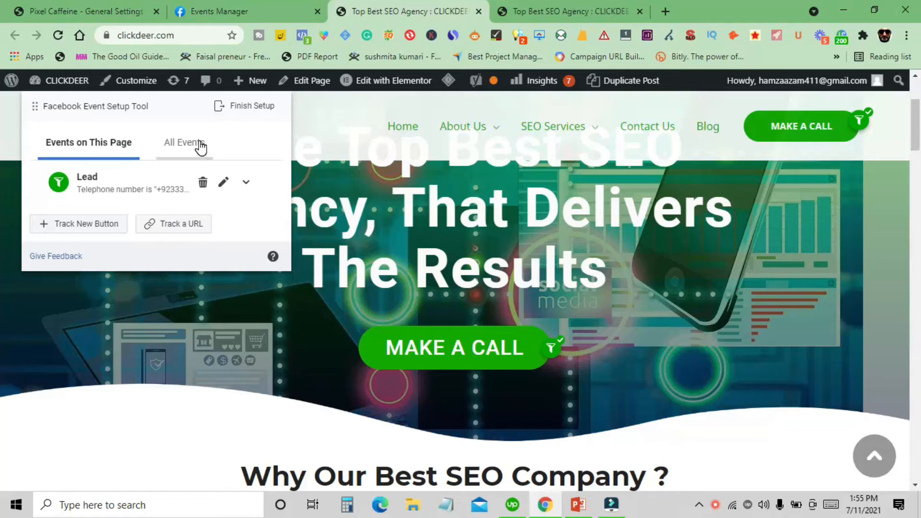
- Finish the Event Setup Tool setup, rate the tool as helpful, and skip the written feedback
left_click(242, 115)
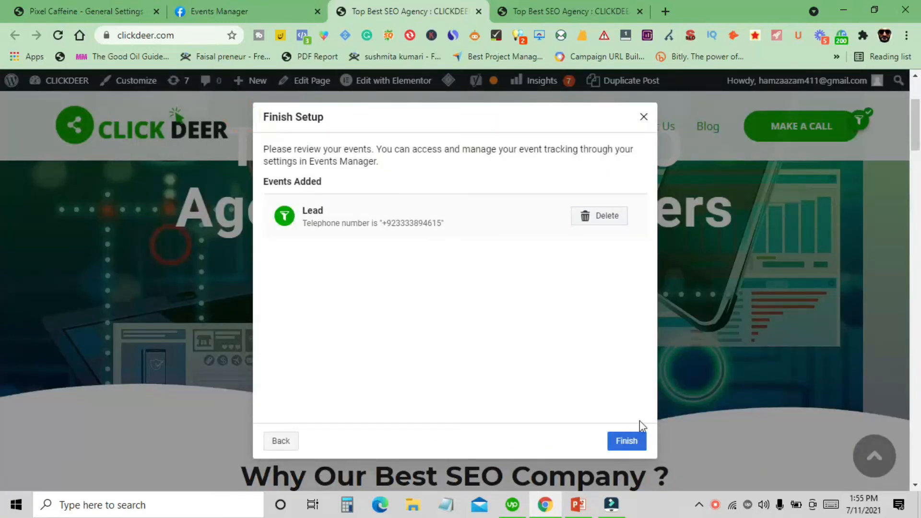
left_click(636, 441)
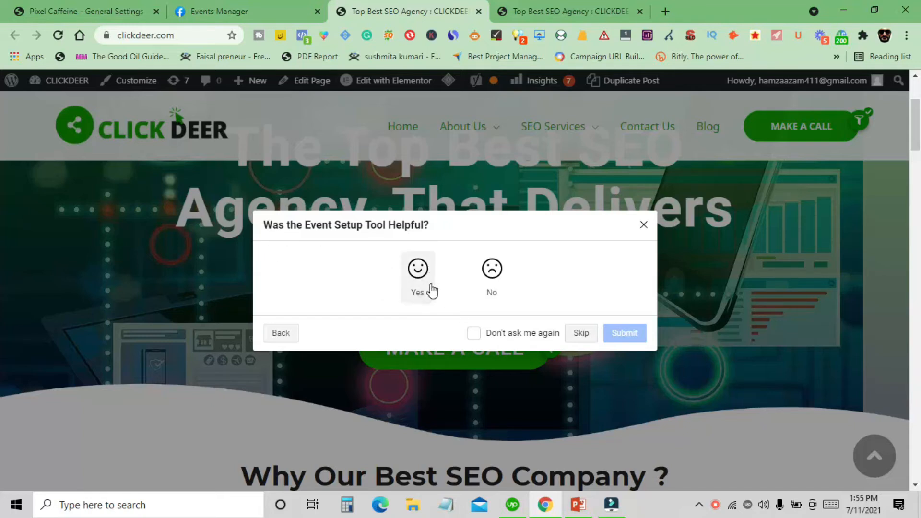
left_click(418, 276)
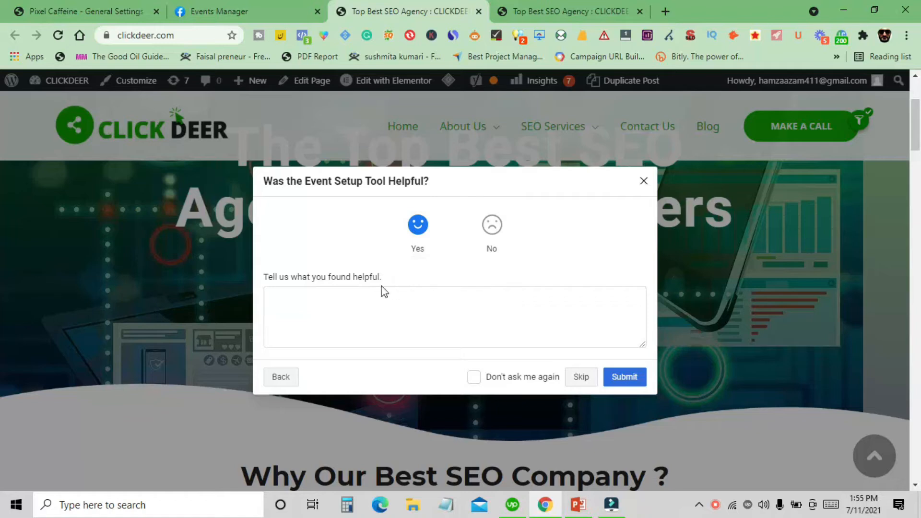
left_click(375, 298)
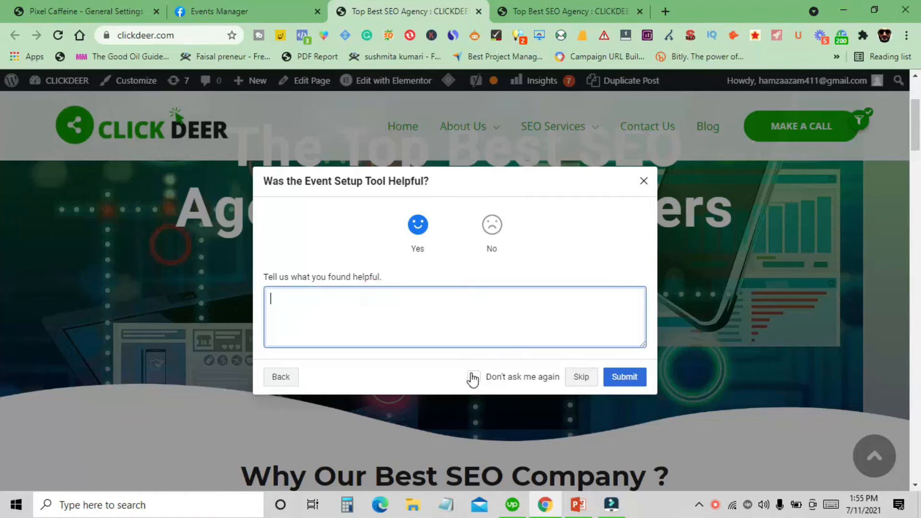
left_click(583, 375)
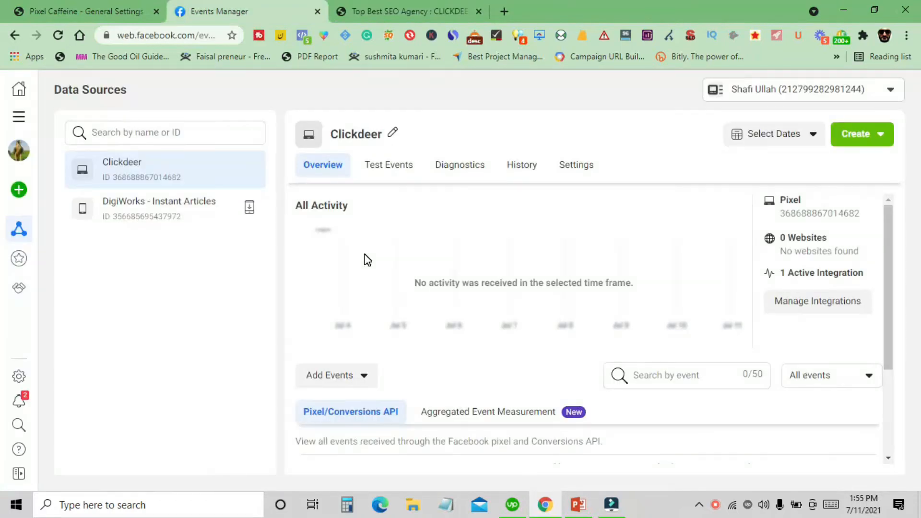
- Reload the Clickdeer pixel's Overview in Events Manager and check its events list
scroll(368, 259, "down", 3)
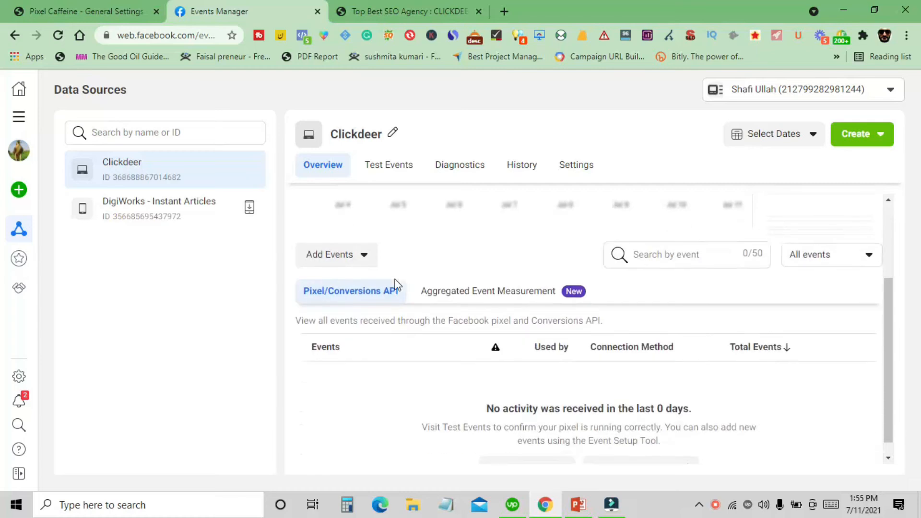
left_click(59, 36)
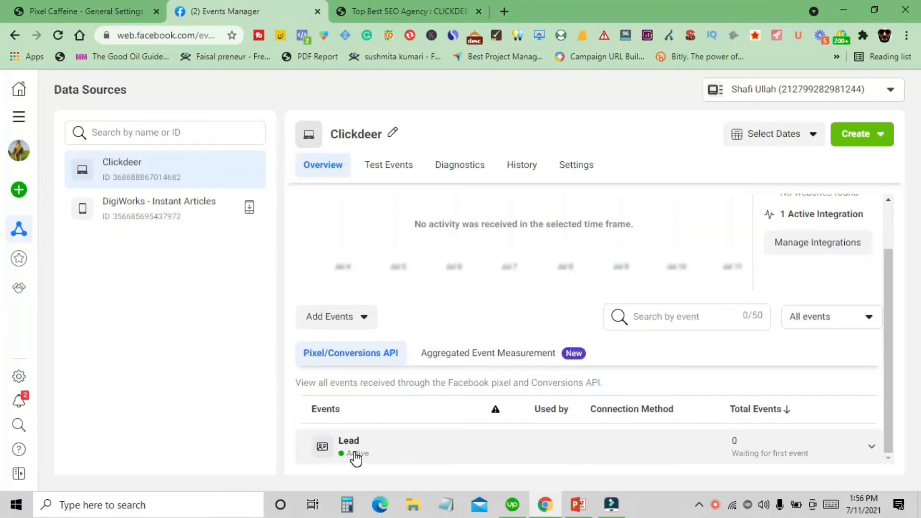
scroll(353, 456, "up", 2)
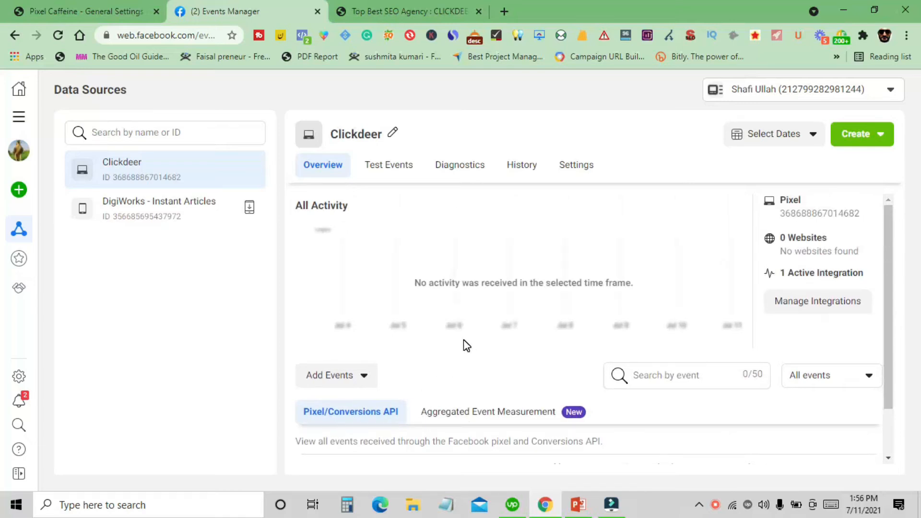
left_click(351, 377)
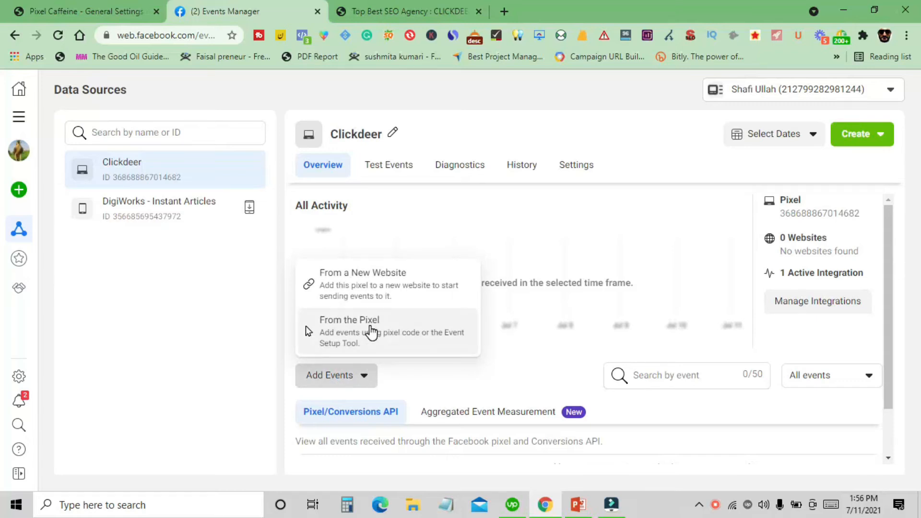
left_click(370, 328)
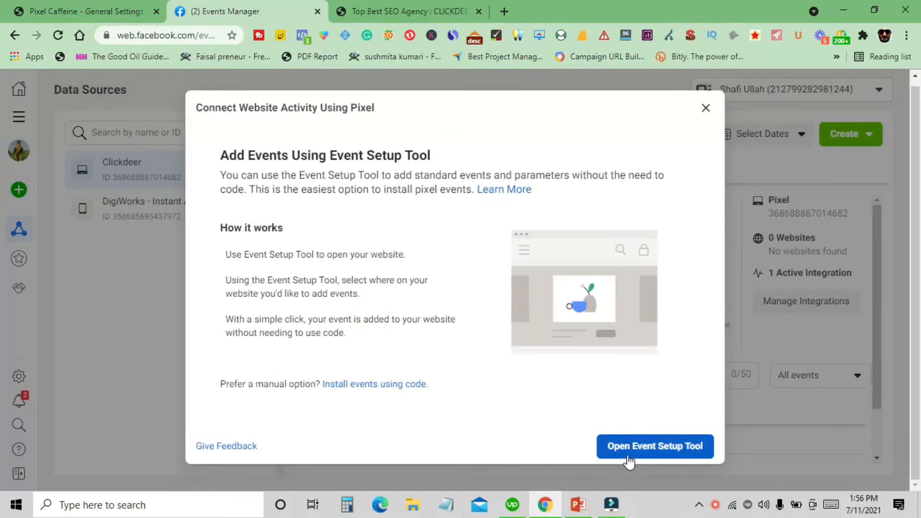
left_click(706, 107)
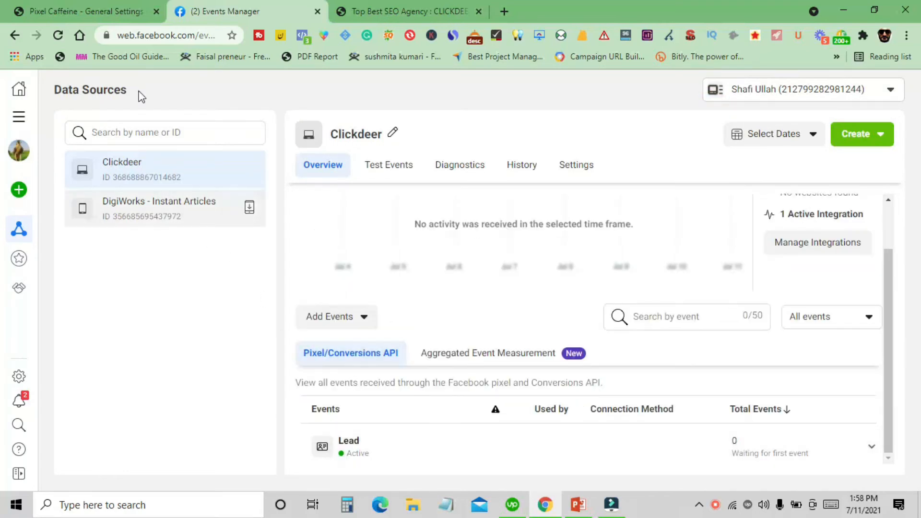
- Enable Conversions tracking in Pixel Caffeine's General Settings, then switch to the clickdeer.com site tab
left_click(77, 6)
scroll(334, 294, "up", 3)
scroll(334, 294, "up", 15)
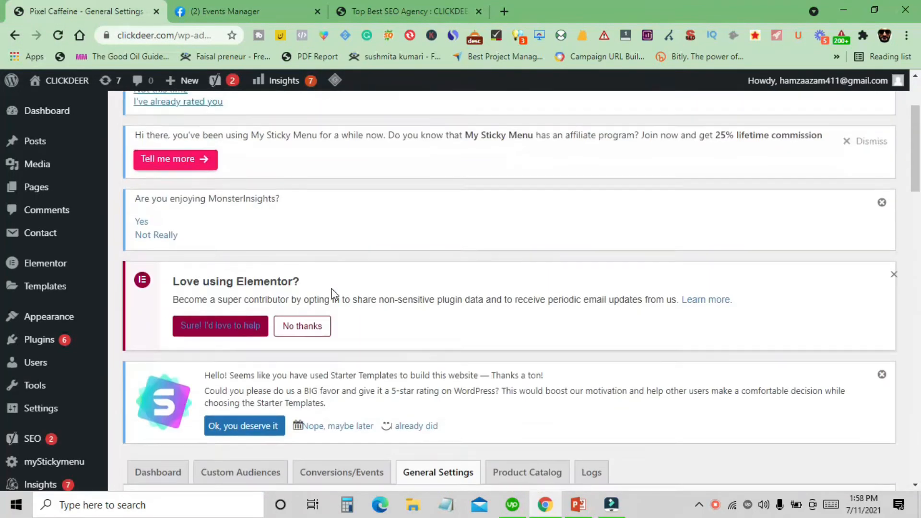
scroll(332, 293, "down", 5)
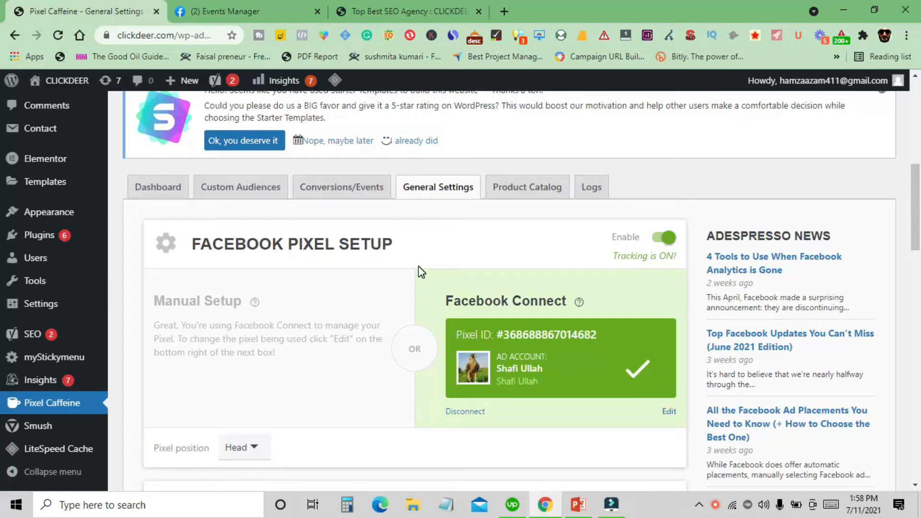
scroll(417, 269, "down", 3)
scroll(416, 297, "down", 15)
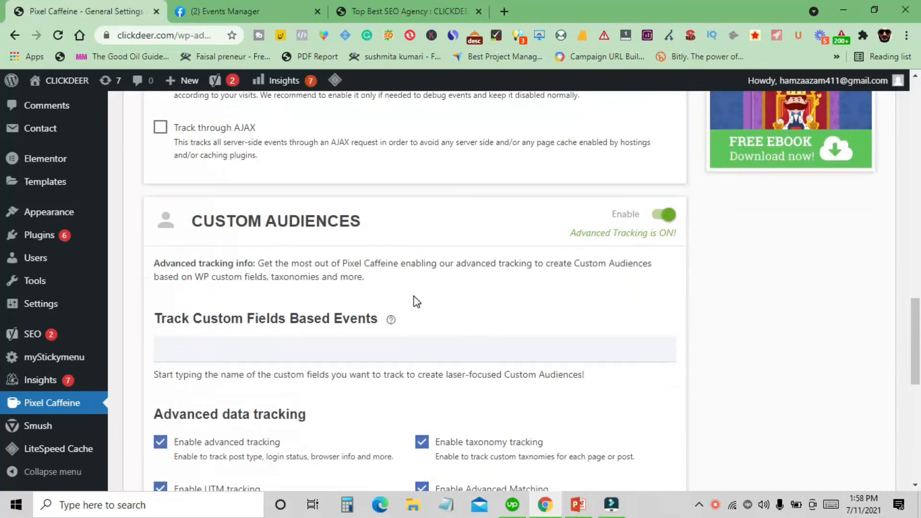
scroll(415, 302, "down", 4)
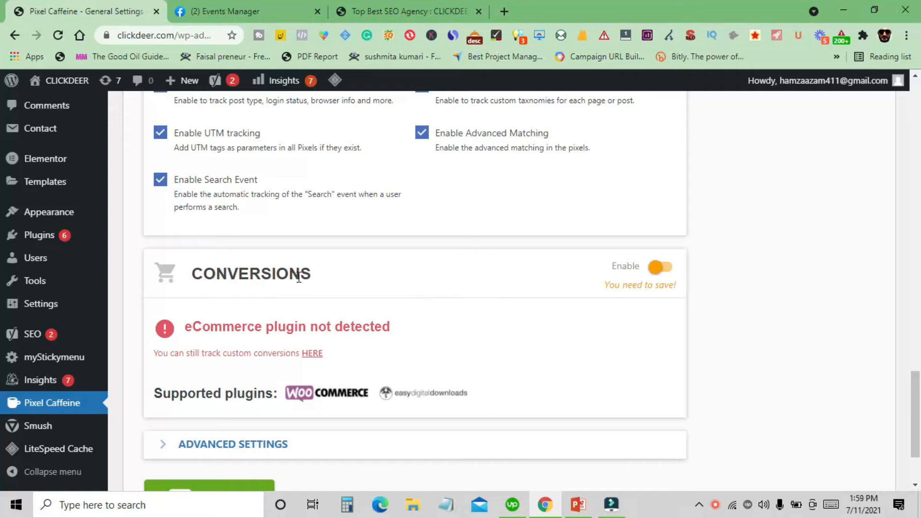
left_click(659, 271)
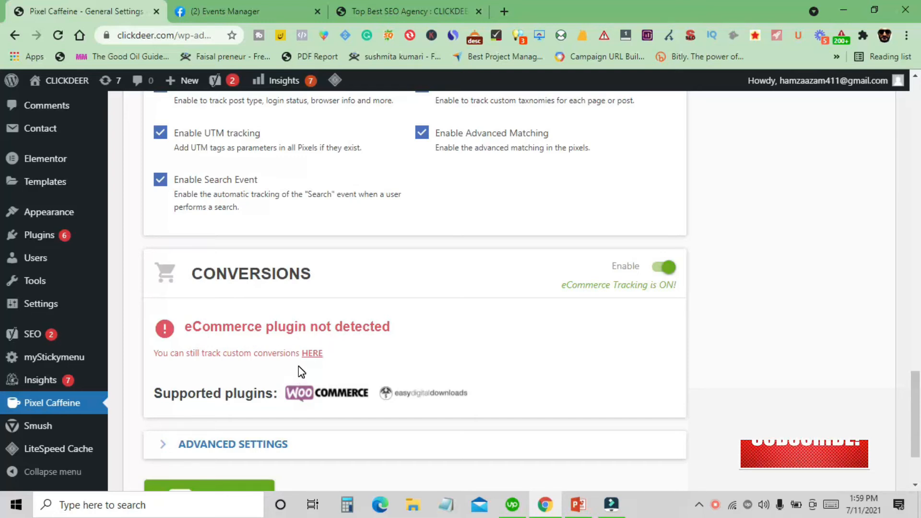
left_click(408, 11)
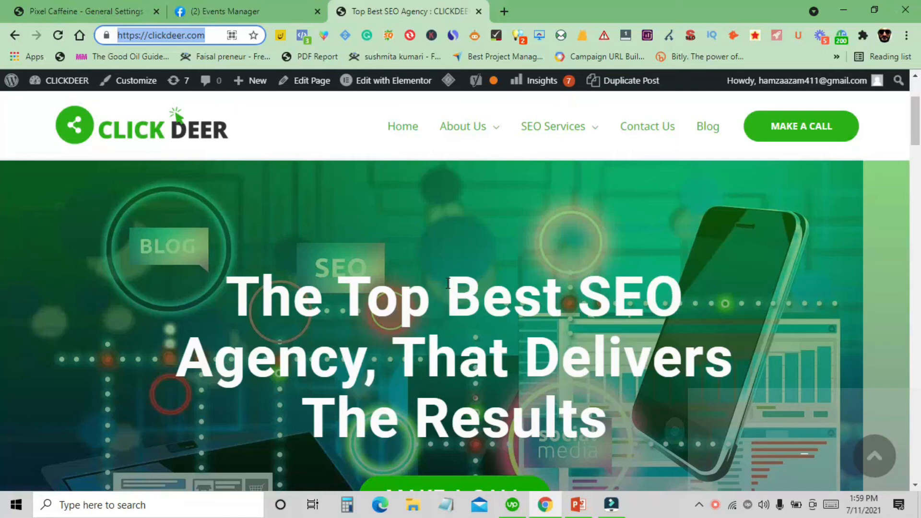
- Return to Pixel Caffeine and save the General Settings, staying on the page instead of leaving with unsaved changes
scroll(447, 283, "down", 1)
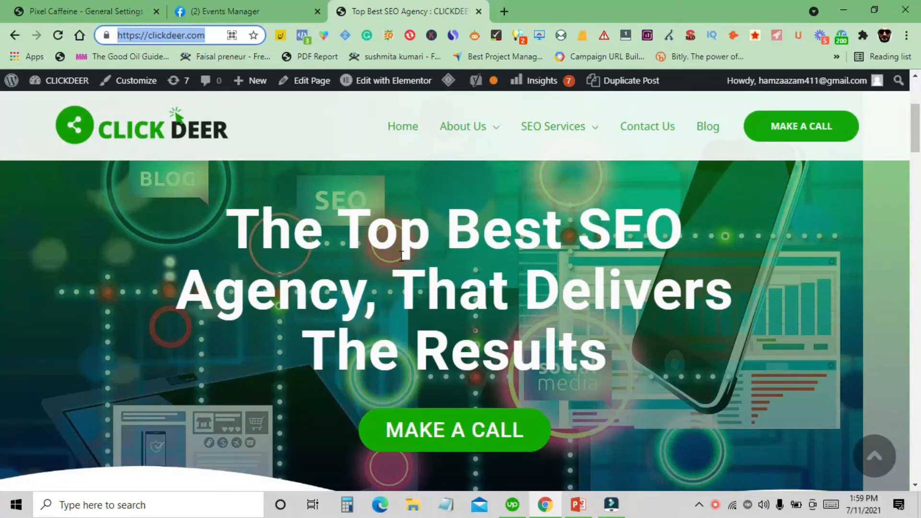
left_click(123, 7)
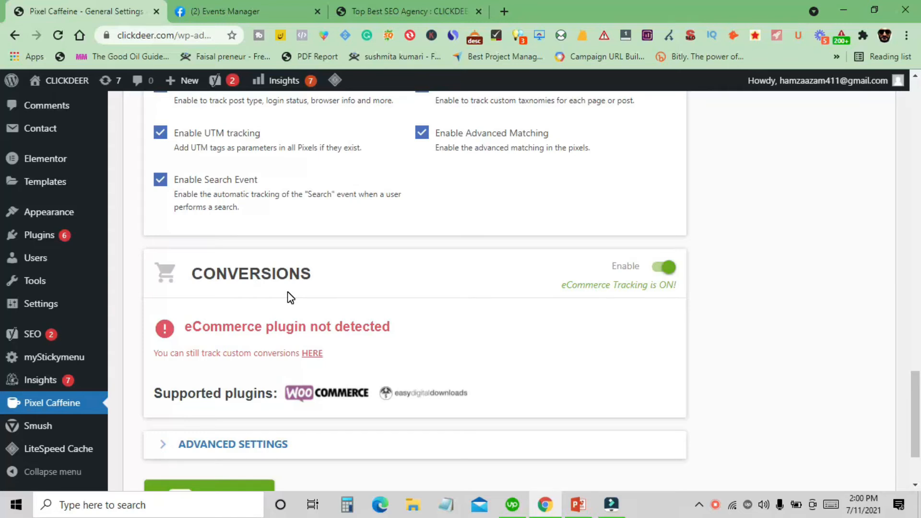
scroll(290, 297, "up", 2)
scroll(317, 347, "up", 15)
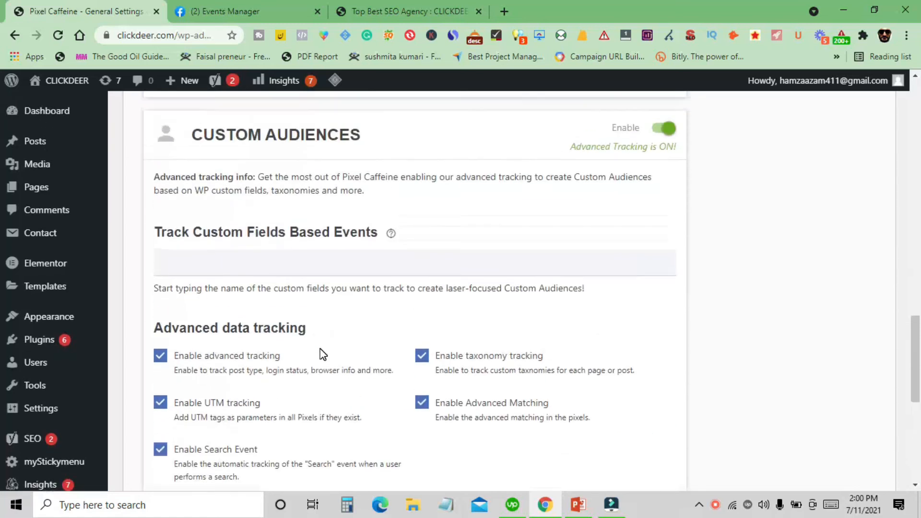
scroll(355, 344, "up", 5)
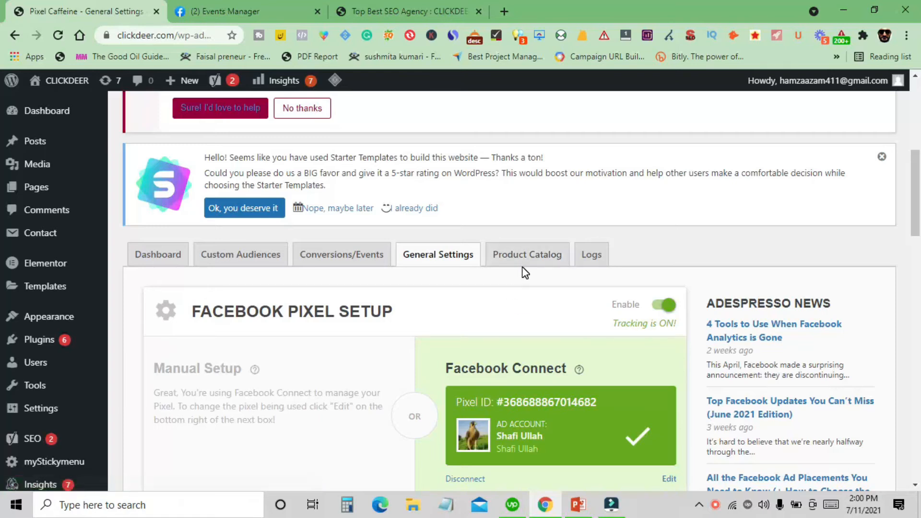
left_click(525, 267)
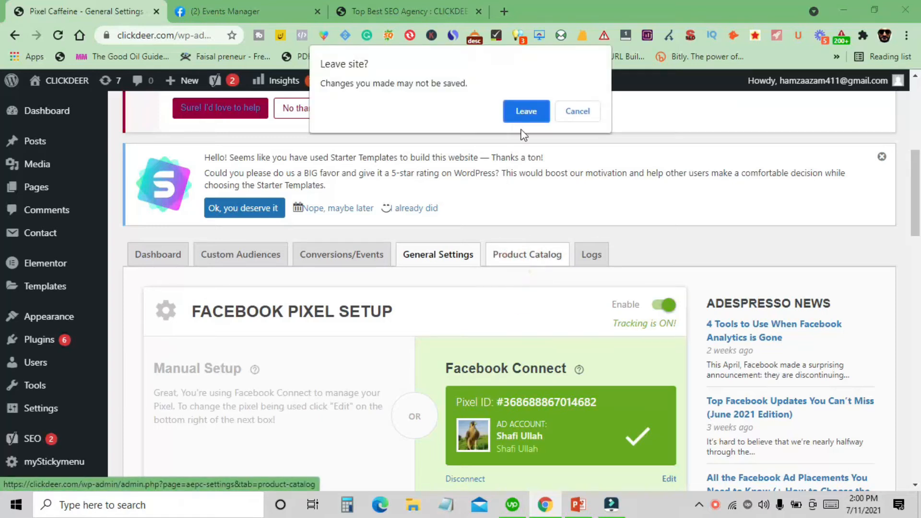
left_click(578, 111)
scroll(319, 339, "down", 20)
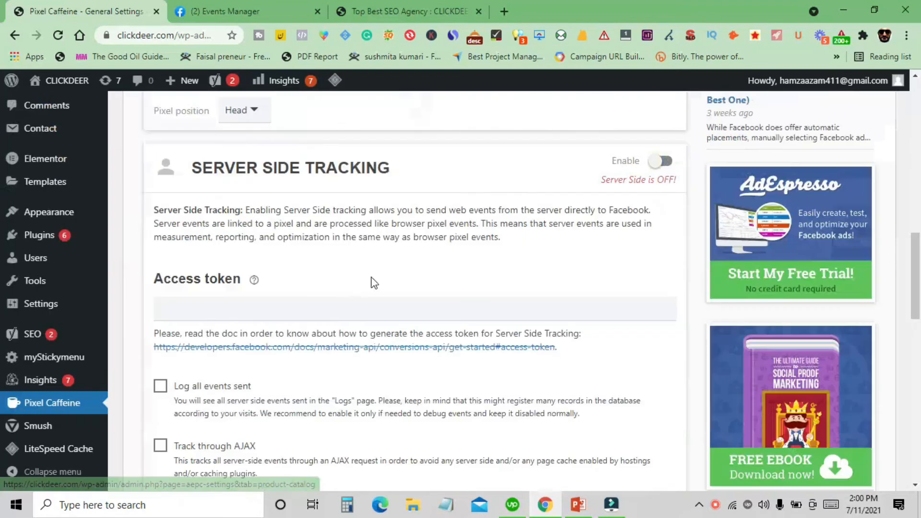
left_click(242, 399)
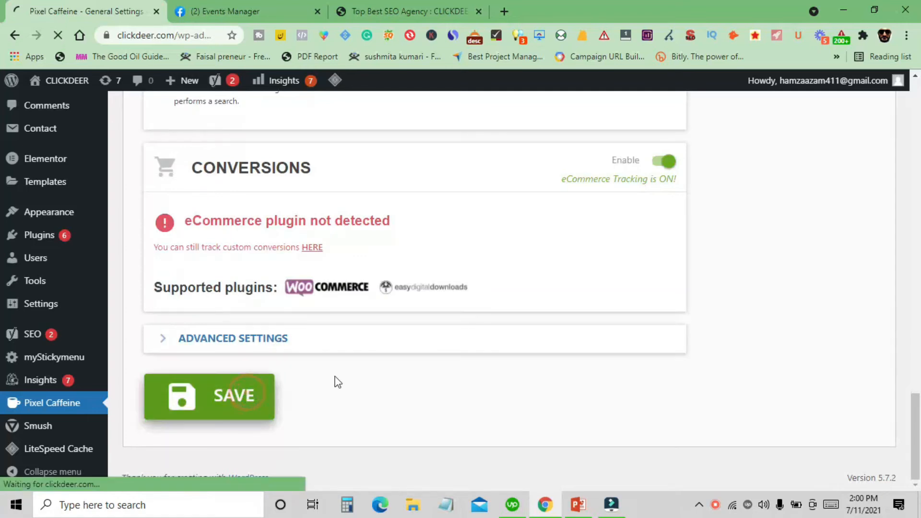
- Open Pixel Caffeine's Product Catalog tab and read its Business Manager account requirement
scroll(499, 268, "down", 1)
left_click(527, 190)
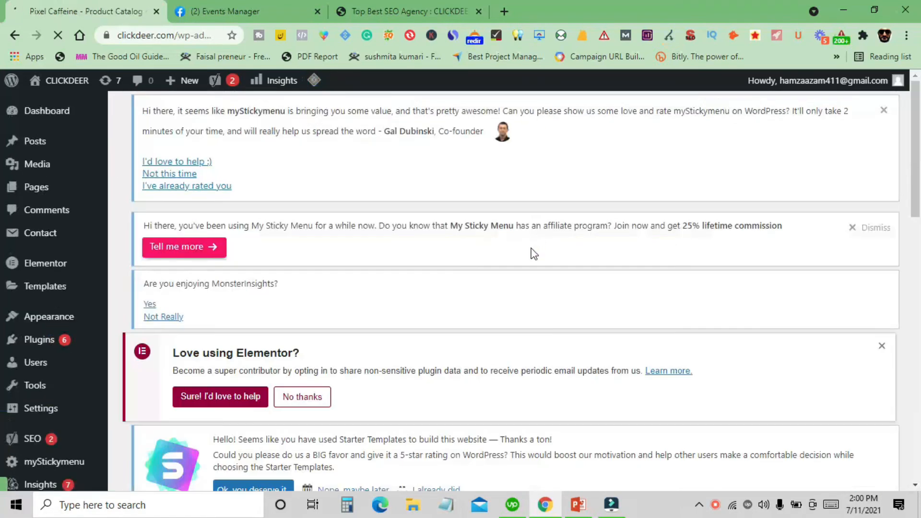
scroll(530, 250, "down", 5)
scroll(523, 267, "down", 3)
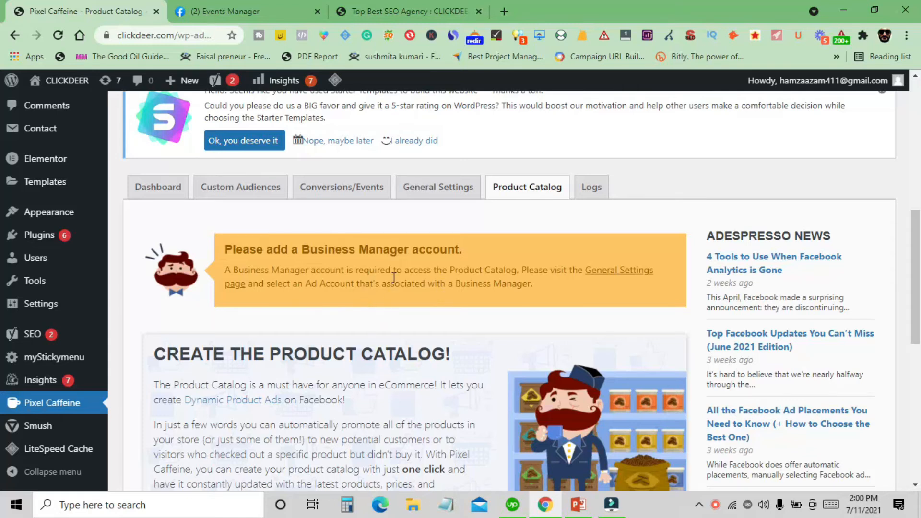
scroll(392, 291, "down", 2)
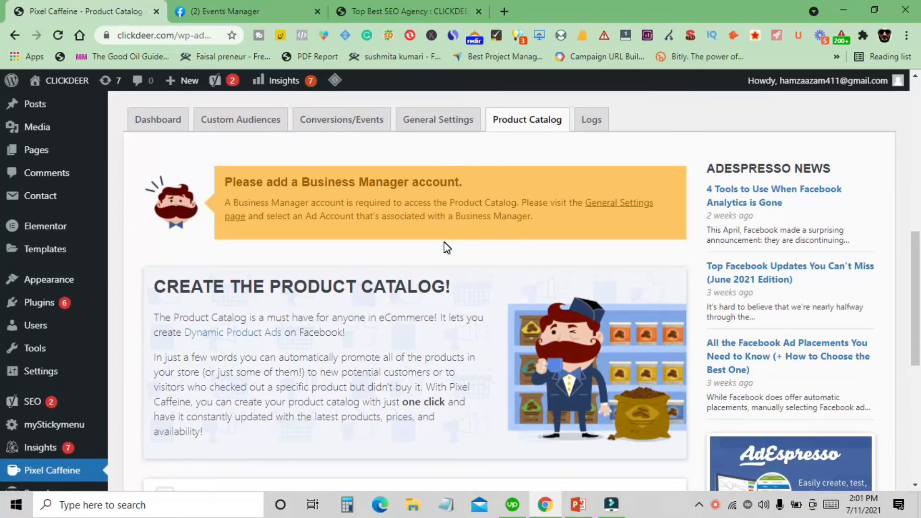
scroll(386, 235, "down", 8)
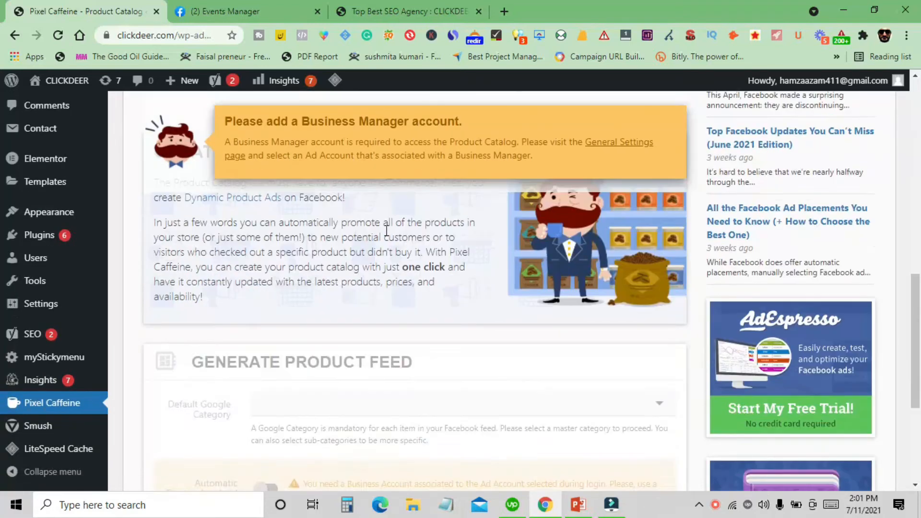
scroll(430, 278, "up", 4)
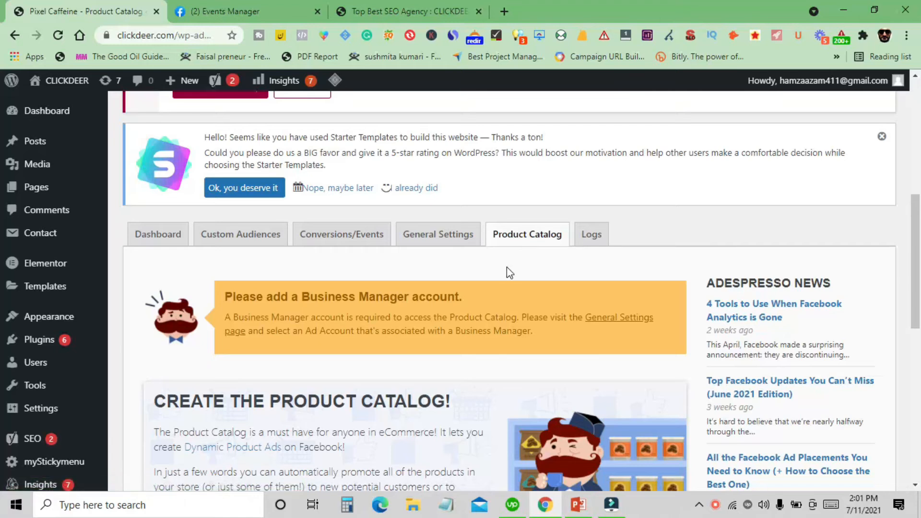
scroll(491, 289, "down", 3)
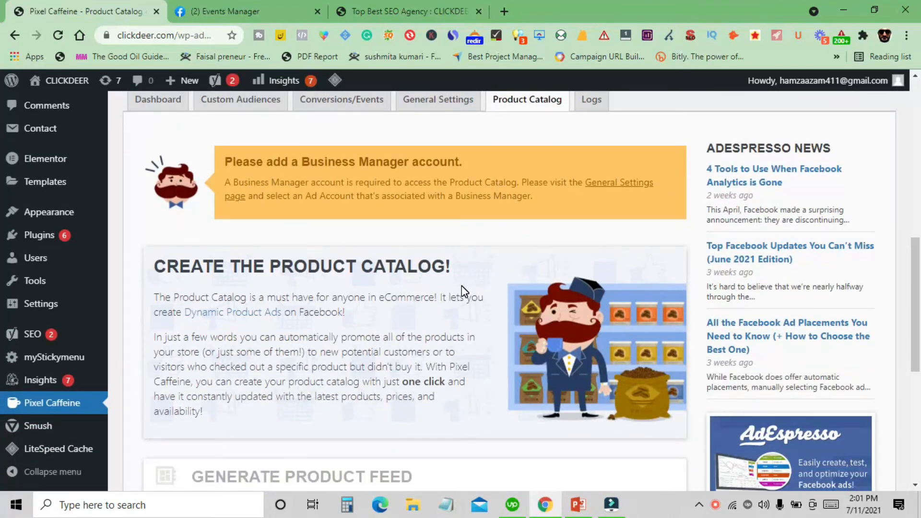
scroll(461, 285, "up", 4)
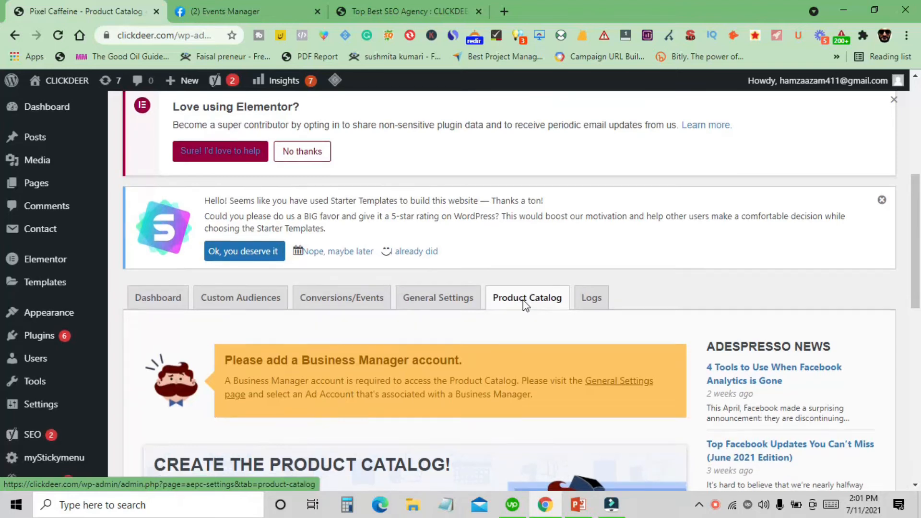
scroll(526, 302, "down", 1)
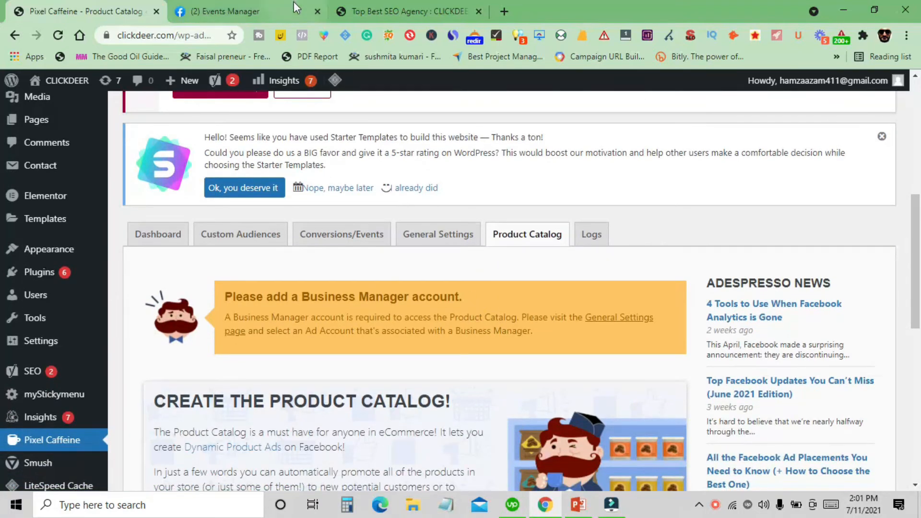
scroll(546, 354, "up", 1)
scroll(549, 362, "up", 3)
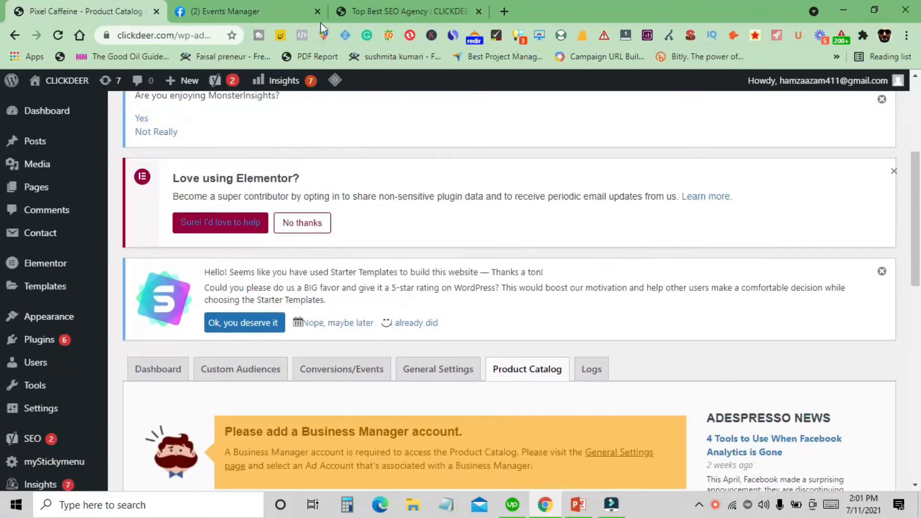
key("alt+Tab")
left_click(543, 370)
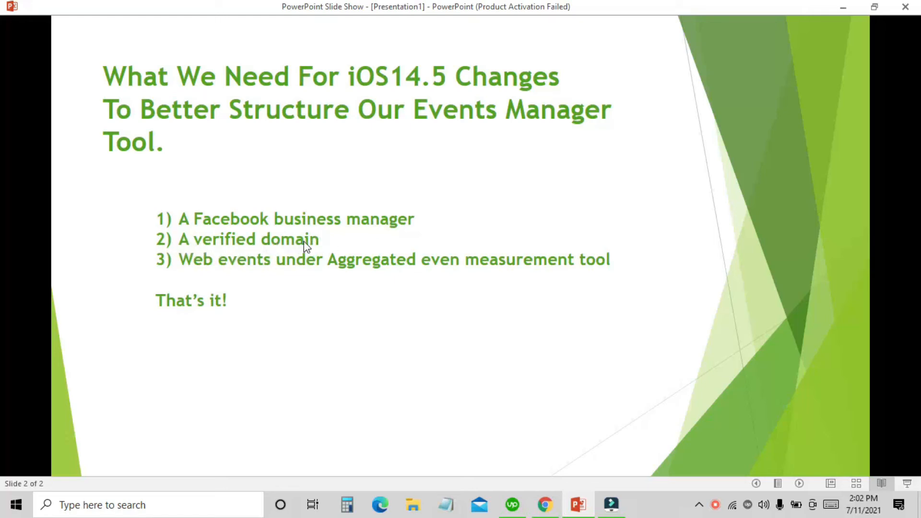
left_click(535, 505)
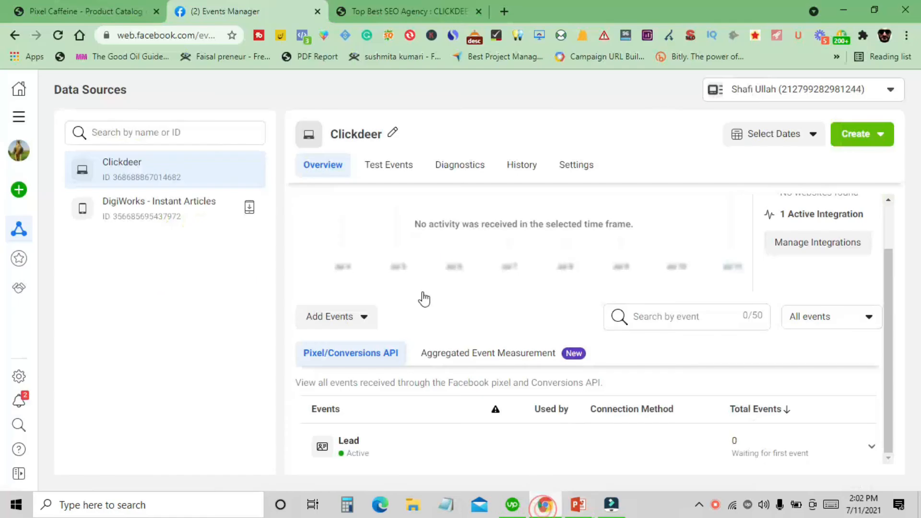
left_click(396, 11)
left_click(162, 39)
left_click(162, 40)
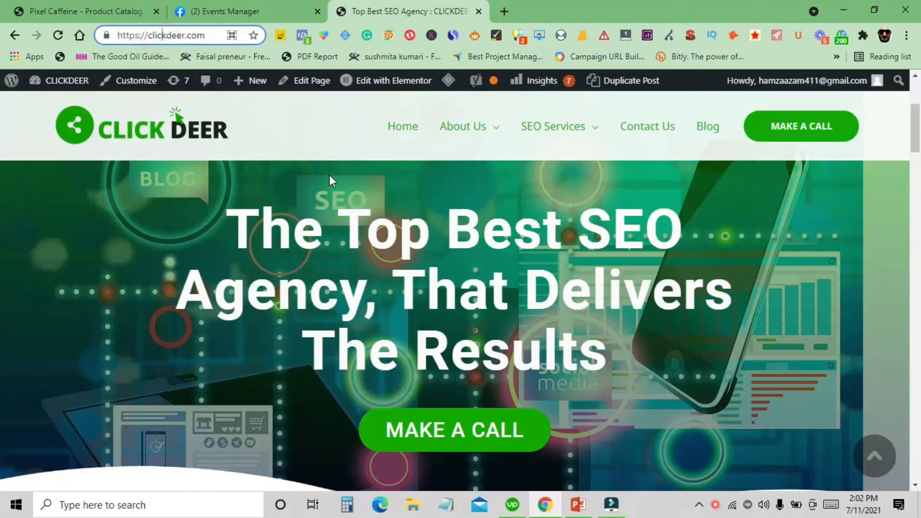
scroll(316, 297, "down", 1)
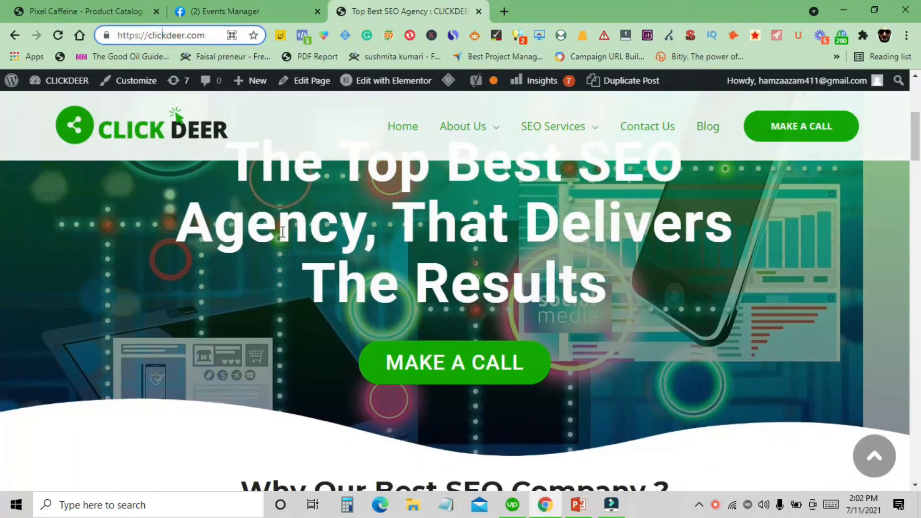
scroll(297, 261, "down", 7)
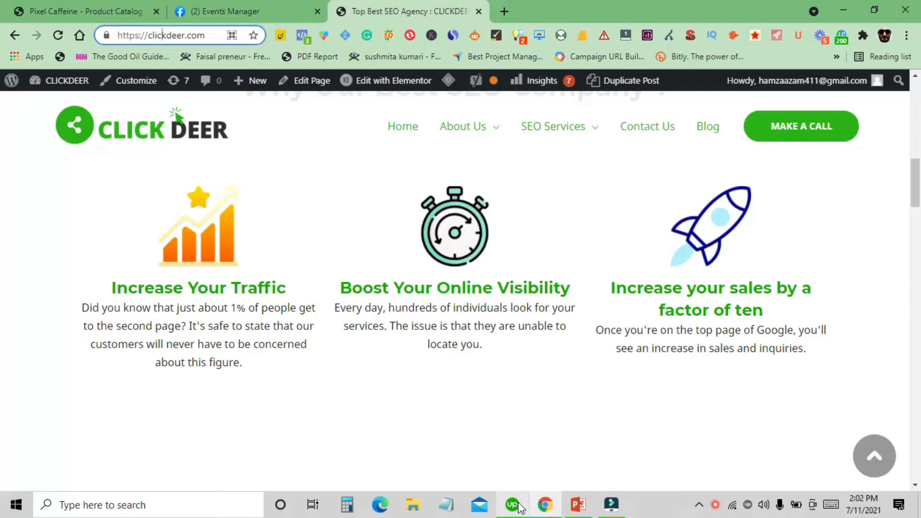
left_click(578, 505)
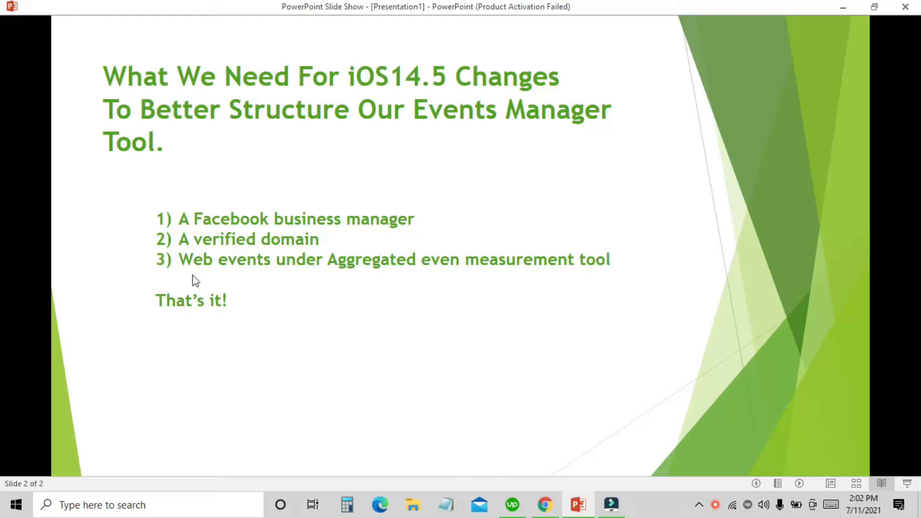
left_click(542, 501)
- Try to configure web events under Aggregated Event Measurement for the Clickdeer pixel
left_click(299, 8)
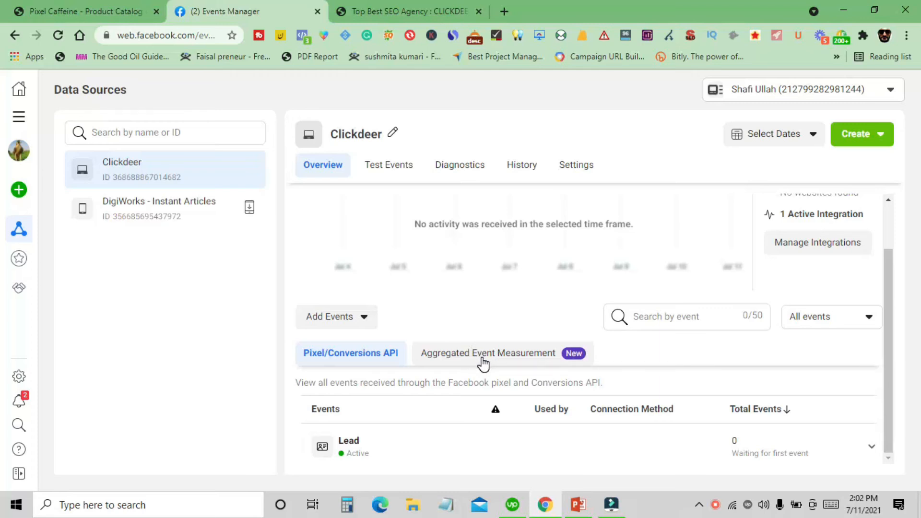
left_click(483, 357)
scroll(483, 358, "down", 5)
scroll(486, 347, "up", 4)
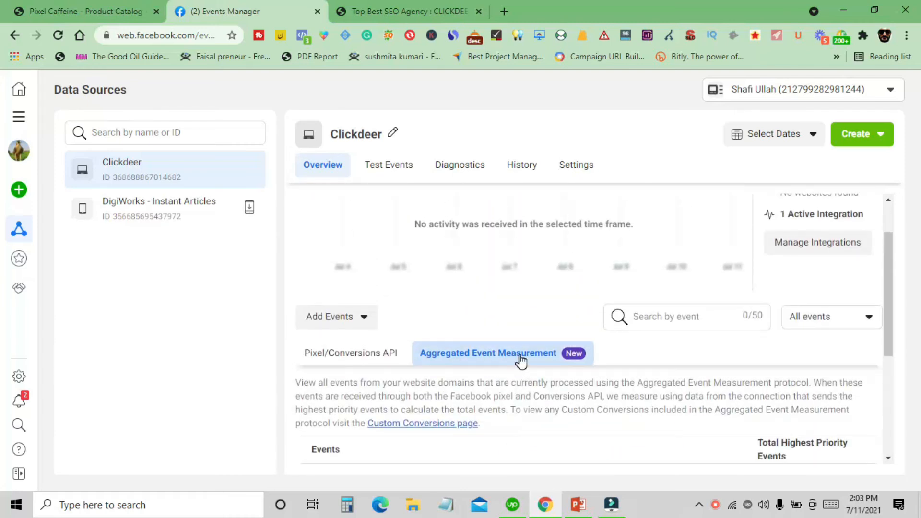
scroll(520, 360, "down", 3)
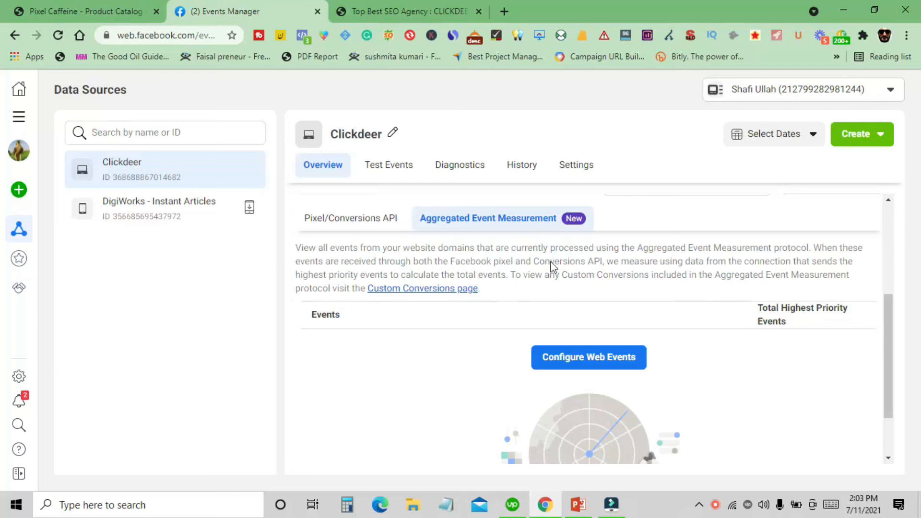
left_click(594, 365)
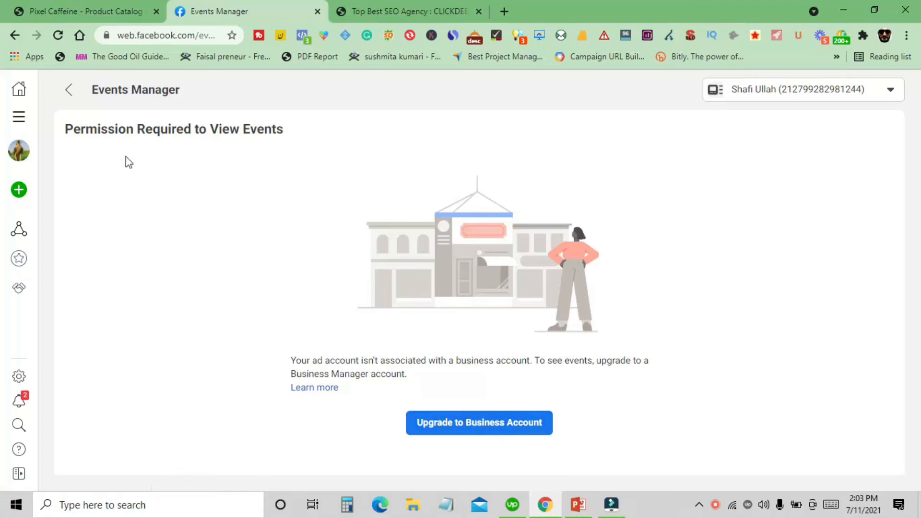
left_click(70, 90)
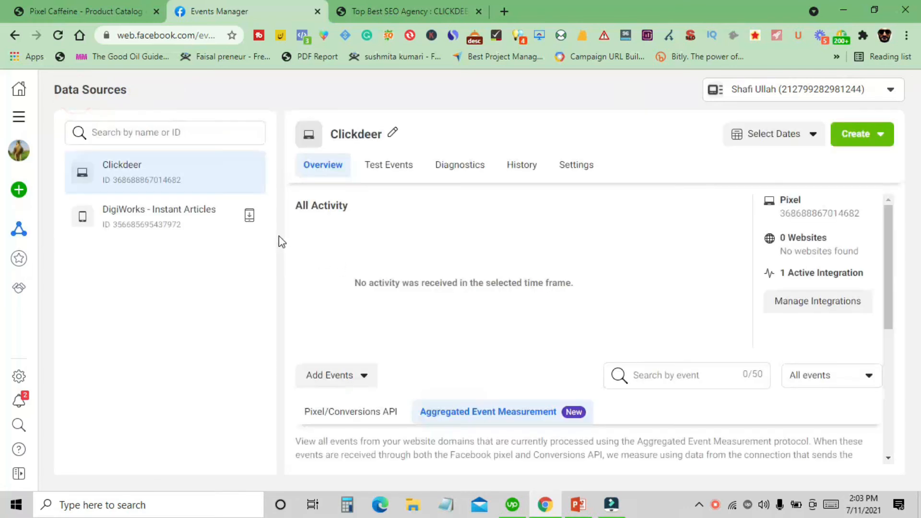
- Switch Events Manager to a different ad account that is linked to a Business Manager
scroll(534, 384, "down", 3)
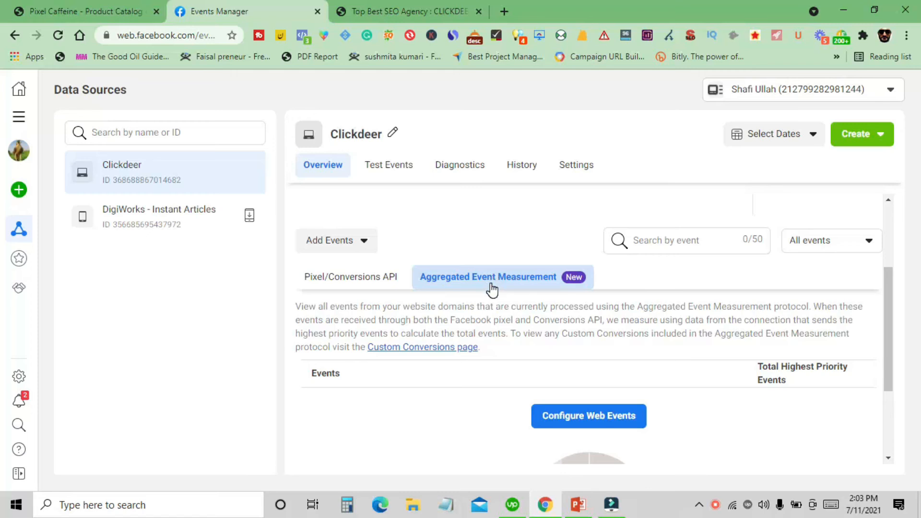
scroll(356, 331, "up", 3)
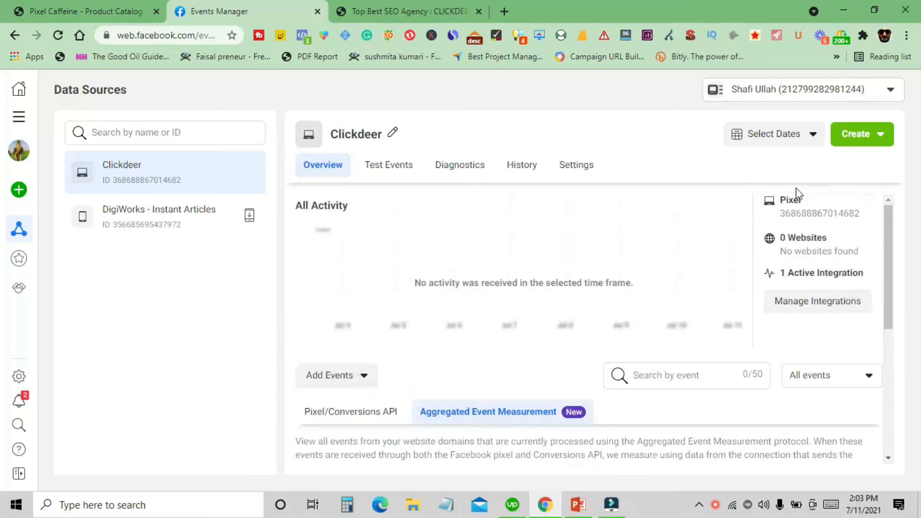
left_click(812, 91)
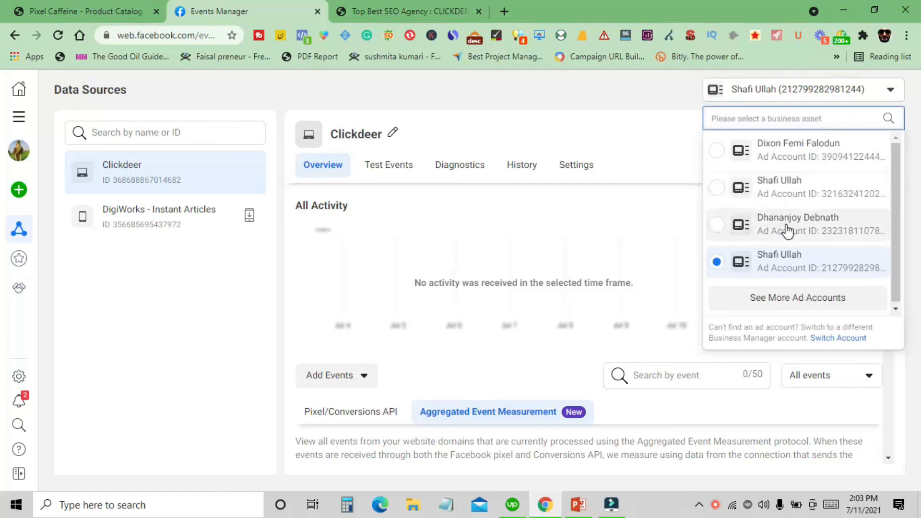
left_click(797, 295)
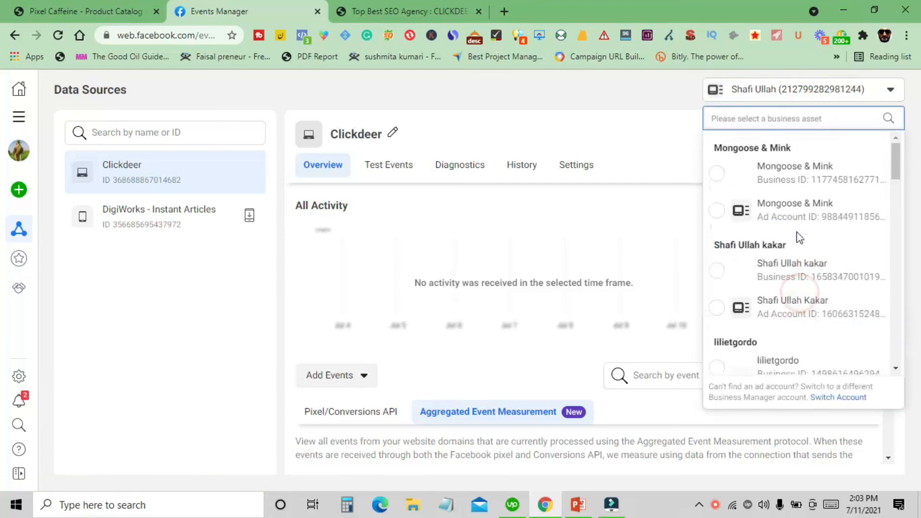
scroll(798, 238, "down", 4)
scroll(801, 286, "down", 4)
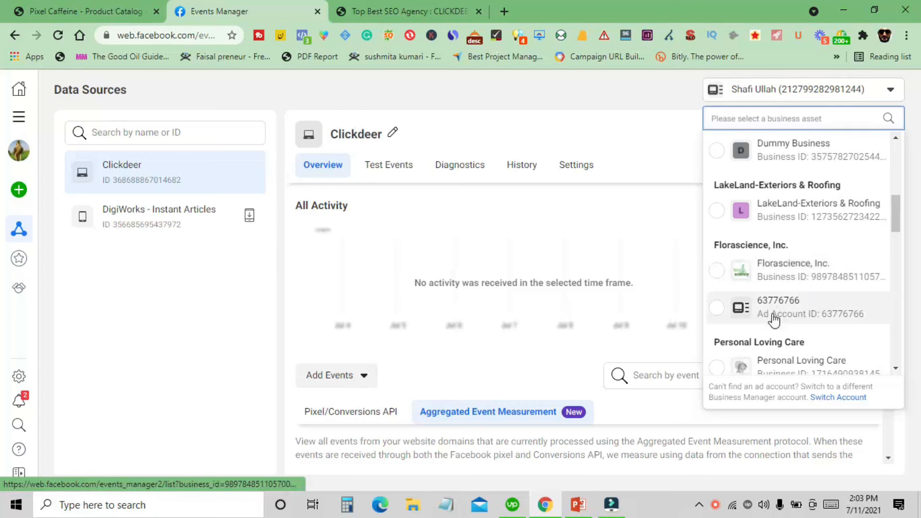
left_click(767, 312)
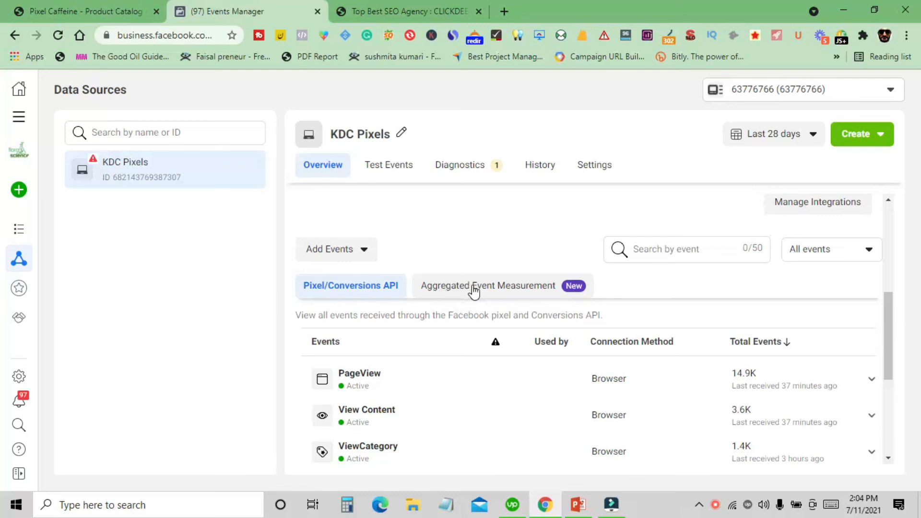
- Open Manage Events under Aggregated Event Measurement for the KDC Pixels pixel
left_click(505, 299)
scroll(505, 301, "down", 1)
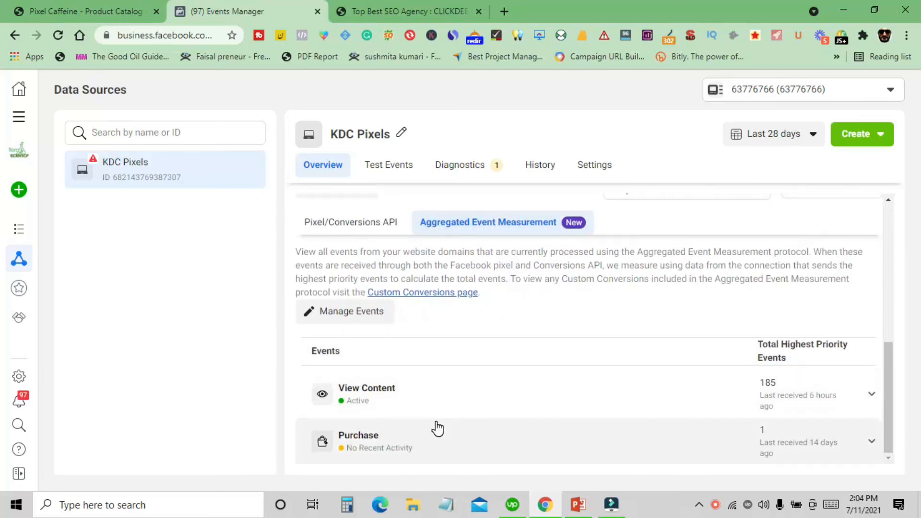
left_click(336, 319)
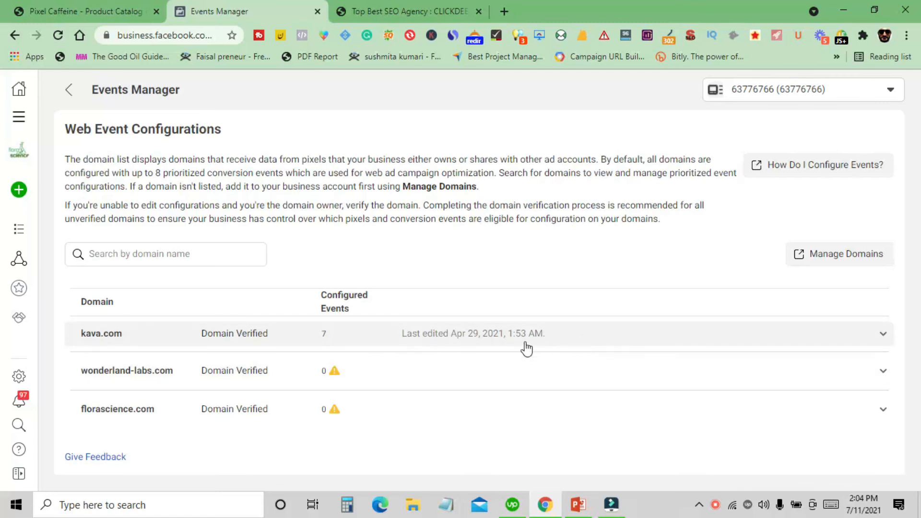
- Expand the kava.com domain to review its prioritized configured events, then collapse it again
left_click(347, 337)
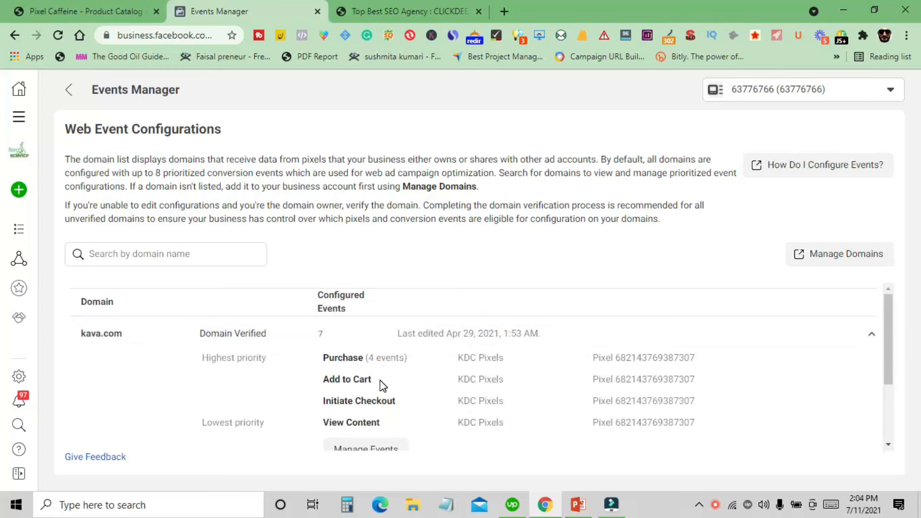
scroll(411, 409, "down", 1)
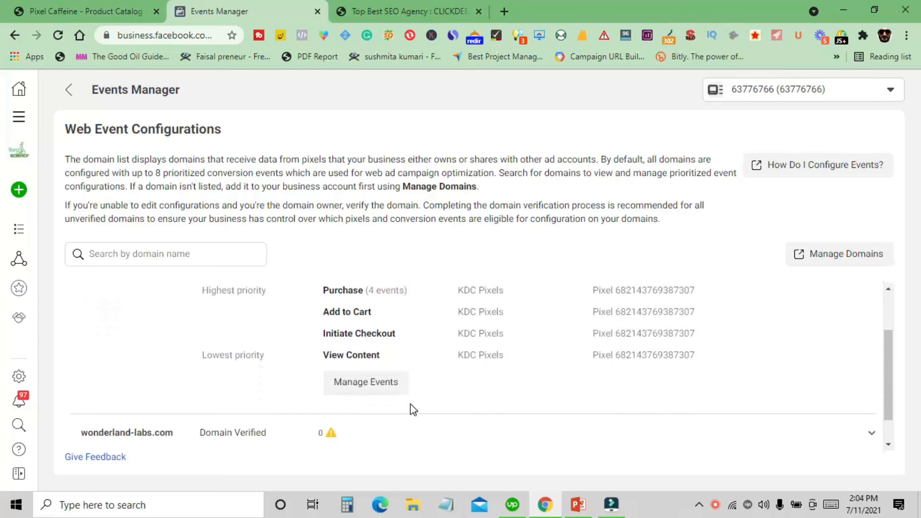
scroll(379, 383, "up", 1)
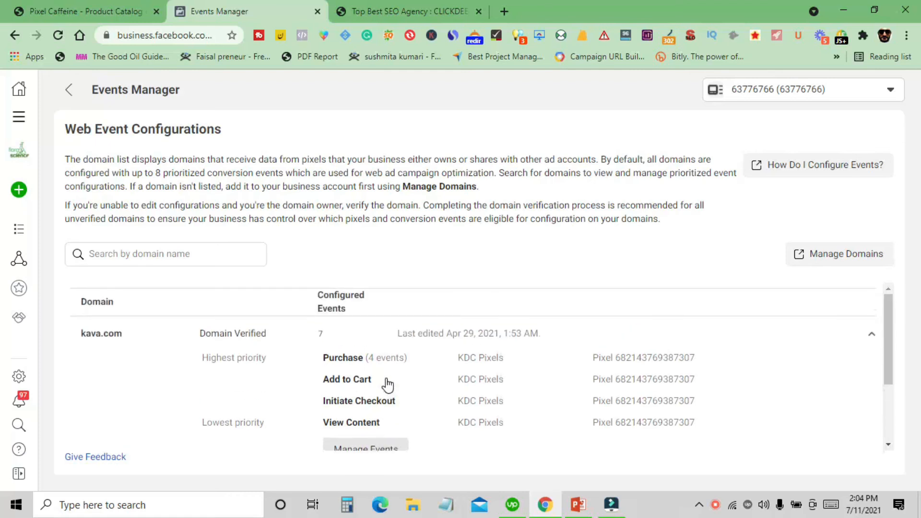
left_click(298, 343)
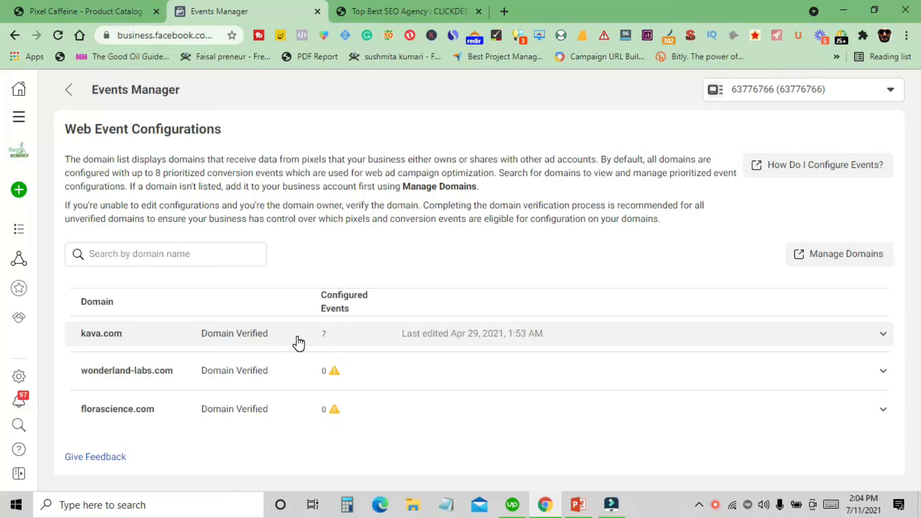
- Return to the KDC Pixels data source and open Manage Events from its Aggregated Event Measurement section
left_click(77, 95)
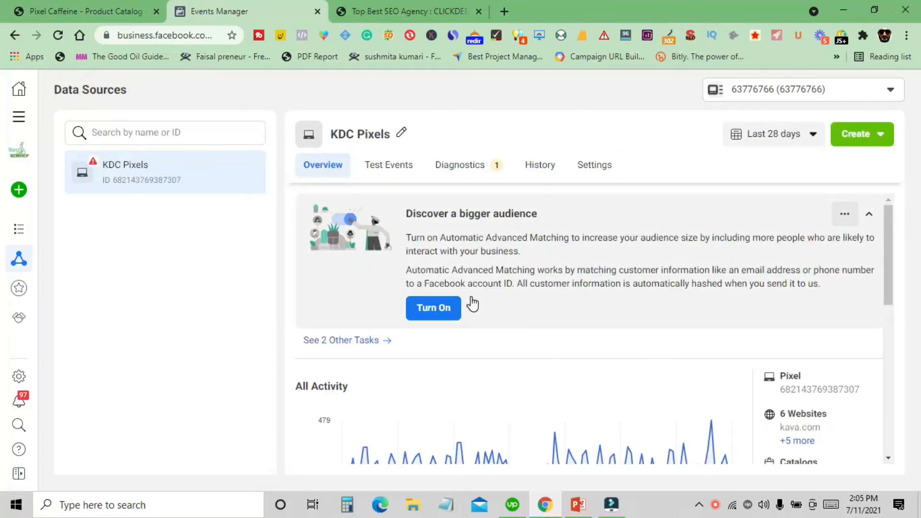
scroll(489, 350, "down", 3)
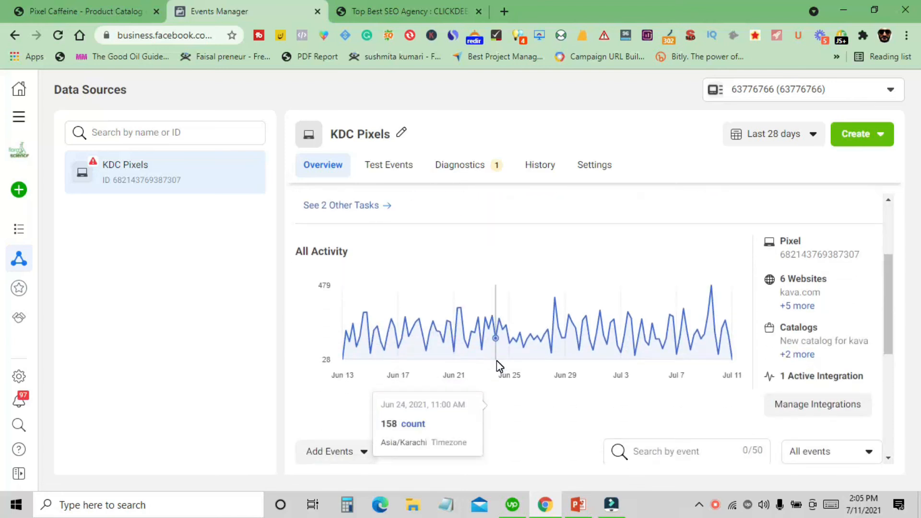
scroll(498, 364, "down", 2)
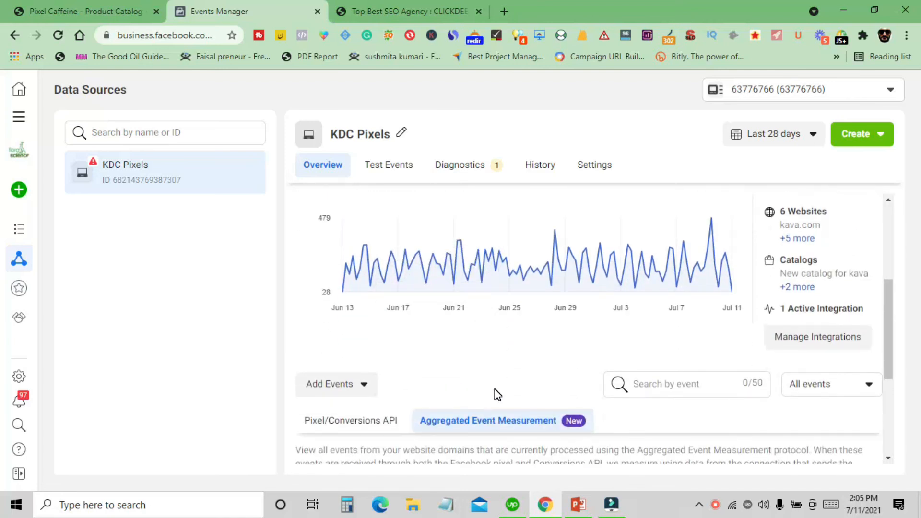
scroll(497, 394, "down", 3)
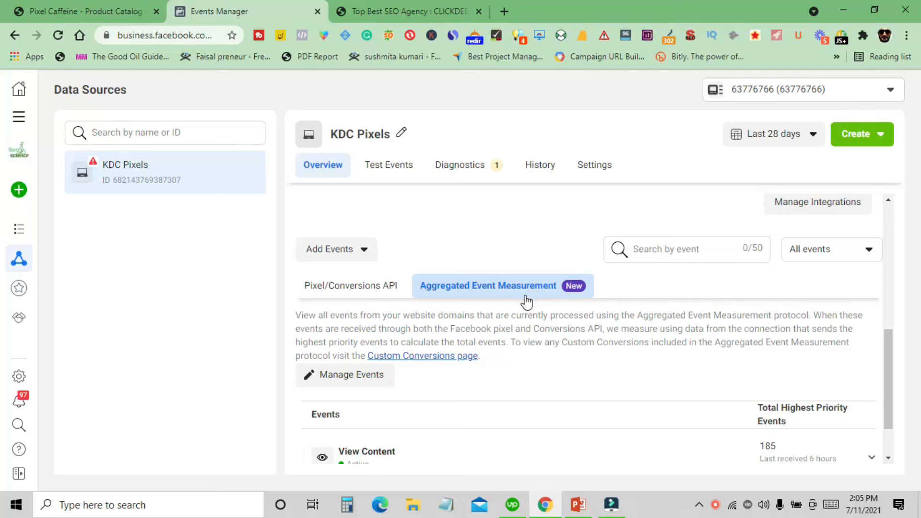
scroll(545, 364, "down", 1)
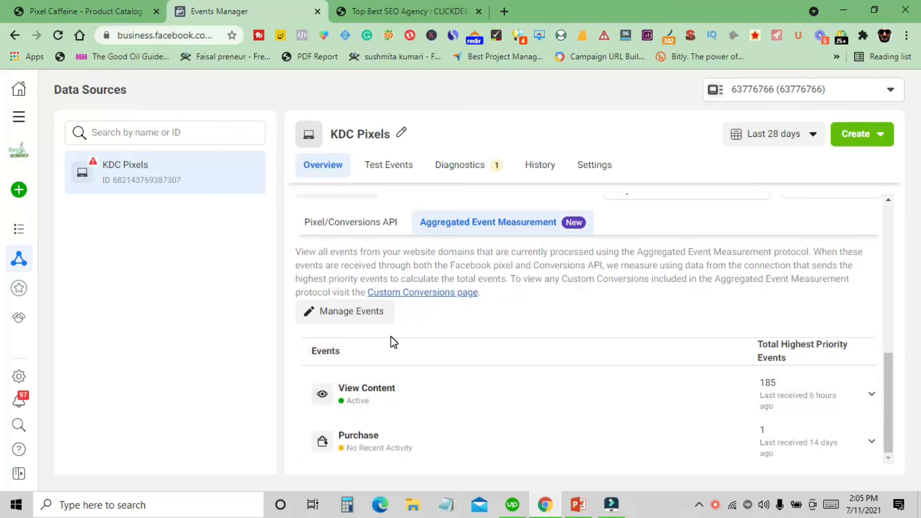
scroll(539, 361, "up", 1)
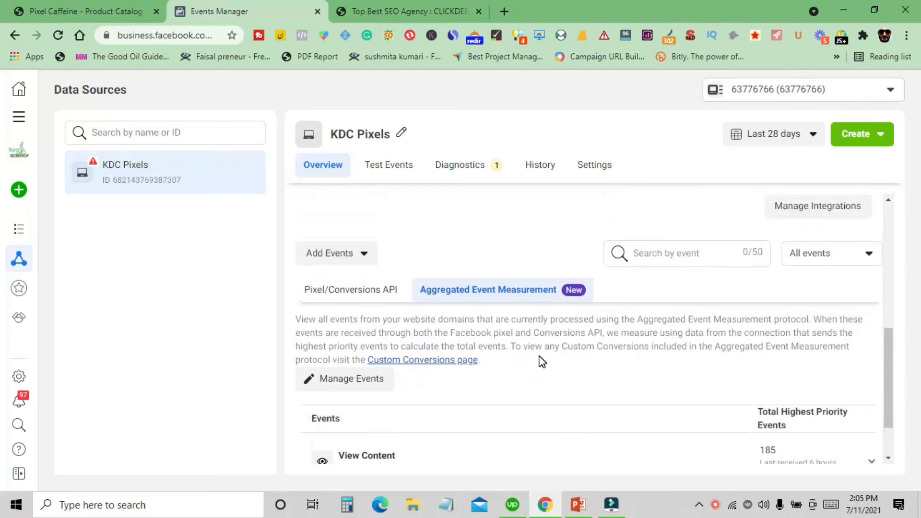
left_click(371, 388)
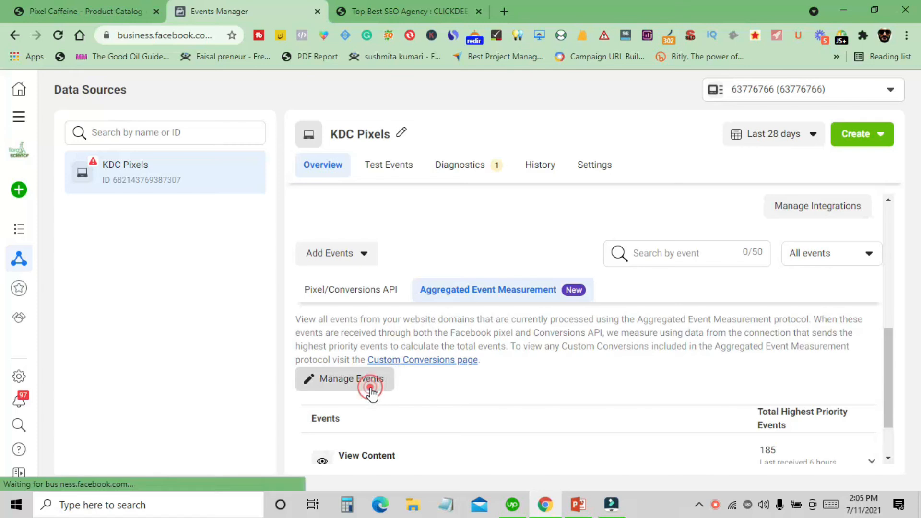
- Expand the kava.com domain and open its web event configuration for editing, accepting the edit warning
left_click(178, 341)
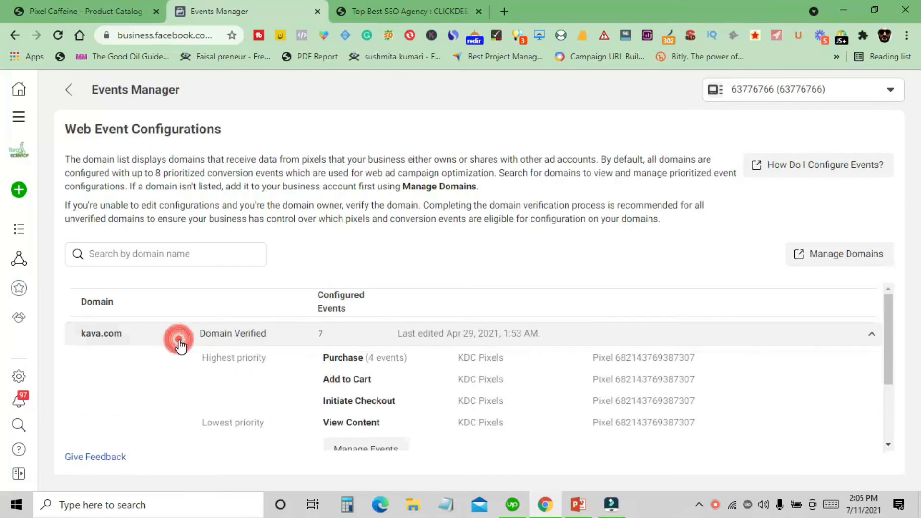
scroll(379, 336, "down", 1)
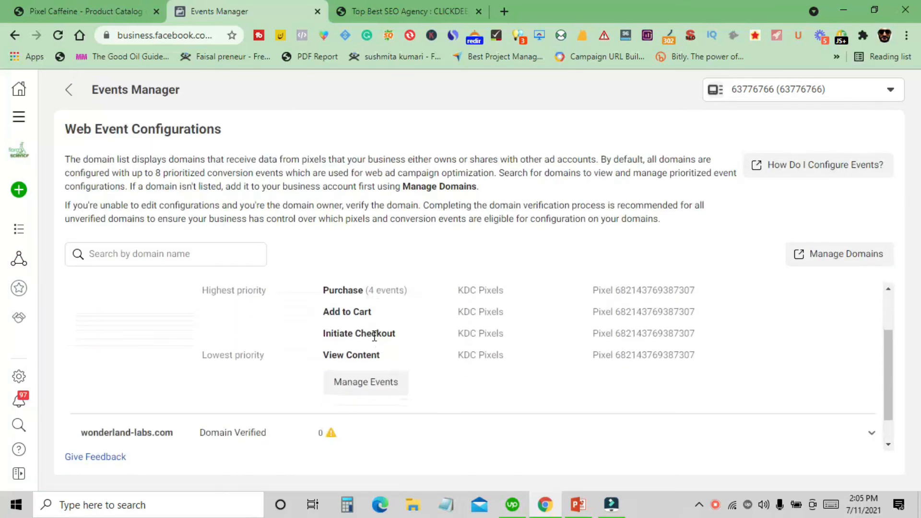
left_click(366, 383)
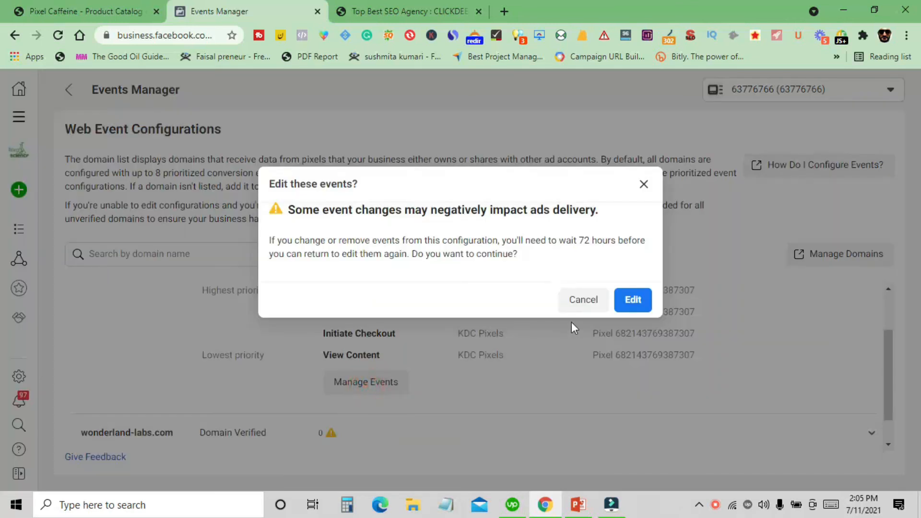
left_click(627, 301)
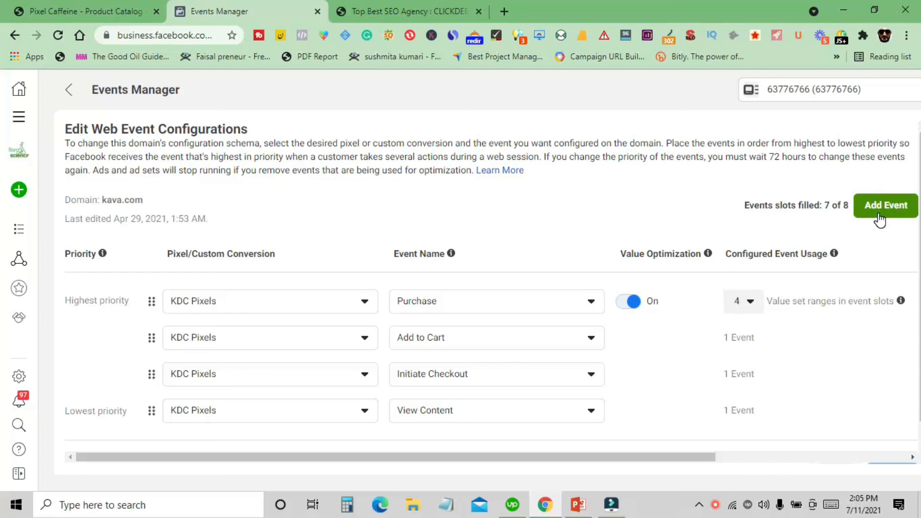
- Add a new lowest-priority event slot for kava.com using KDC Pixels with the Search event
scroll(879, 219, "down", 1)
left_click(878, 183)
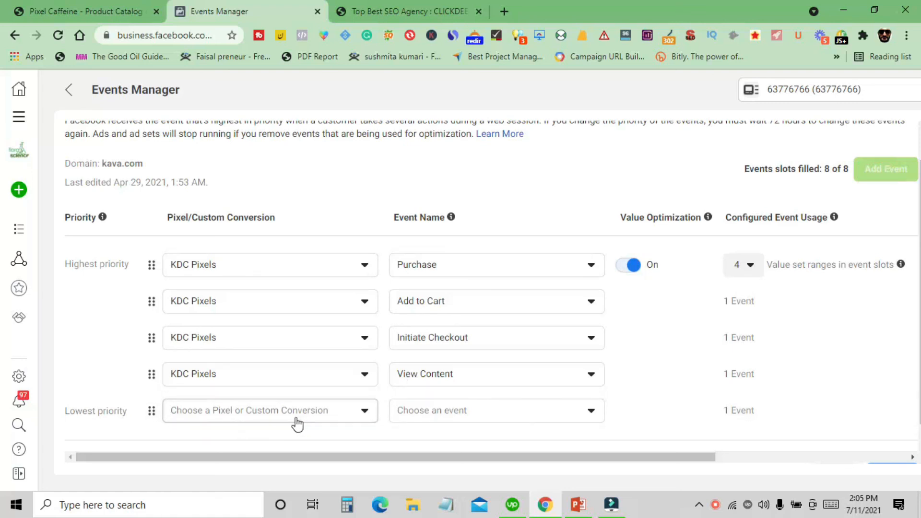
left_click(268, 420)
left_click(268, 420)
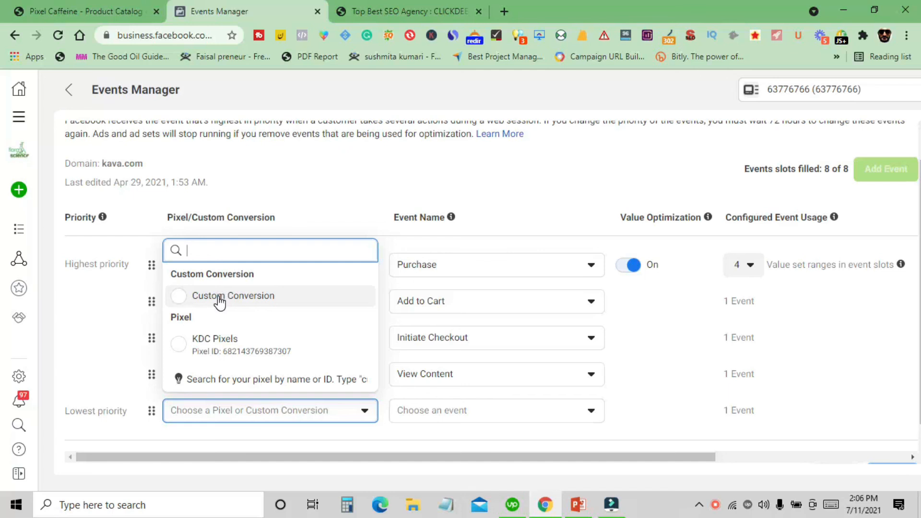
left_click(247, 355)
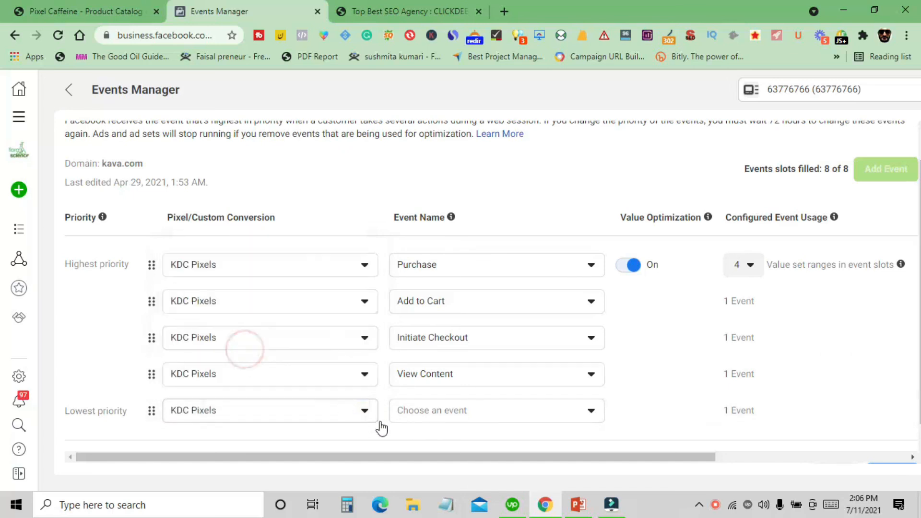
left_click(446, 411)
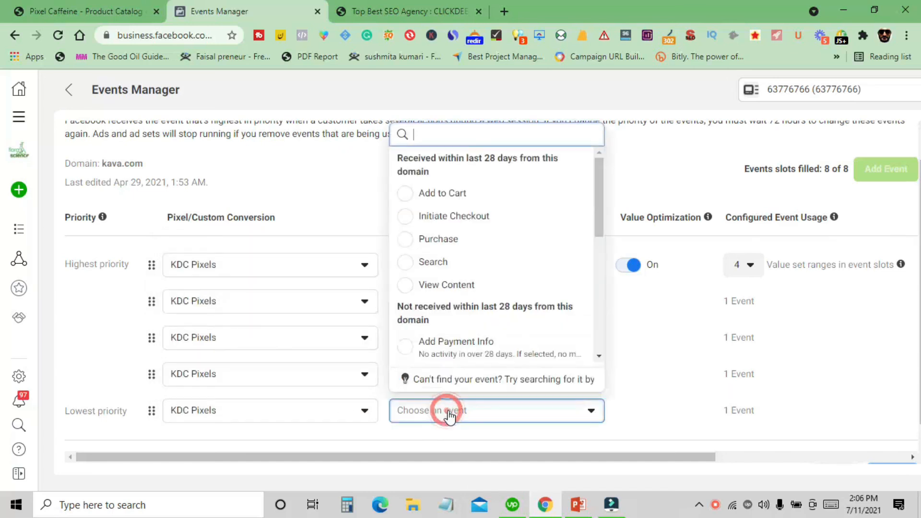
left_click(453, 261)
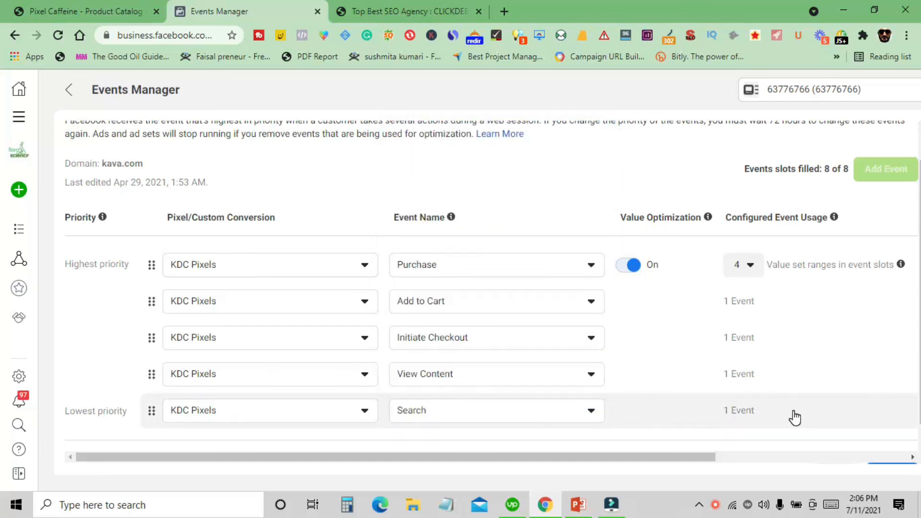
- Remove the added Search event row and leave the web event configuration editor
left_click_drag(689, 457, 905, 453)
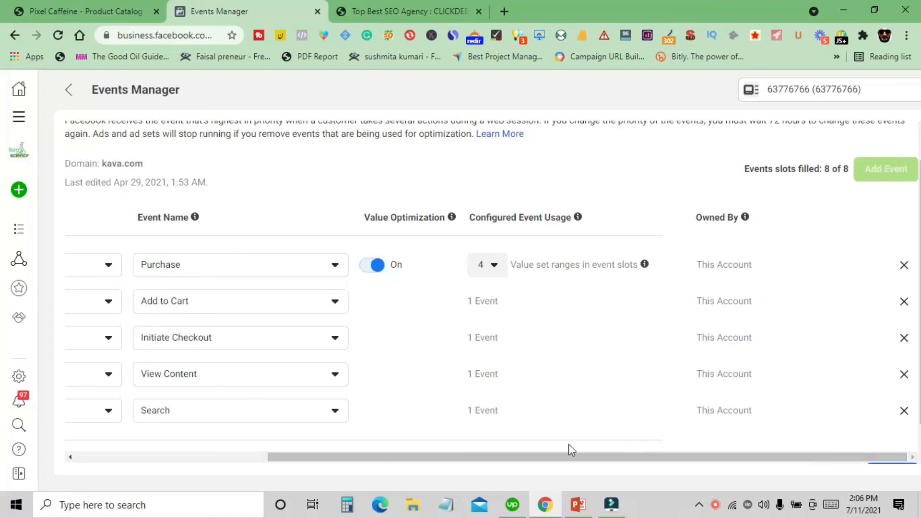
left_click(904, 410)
left_click(67, 94)
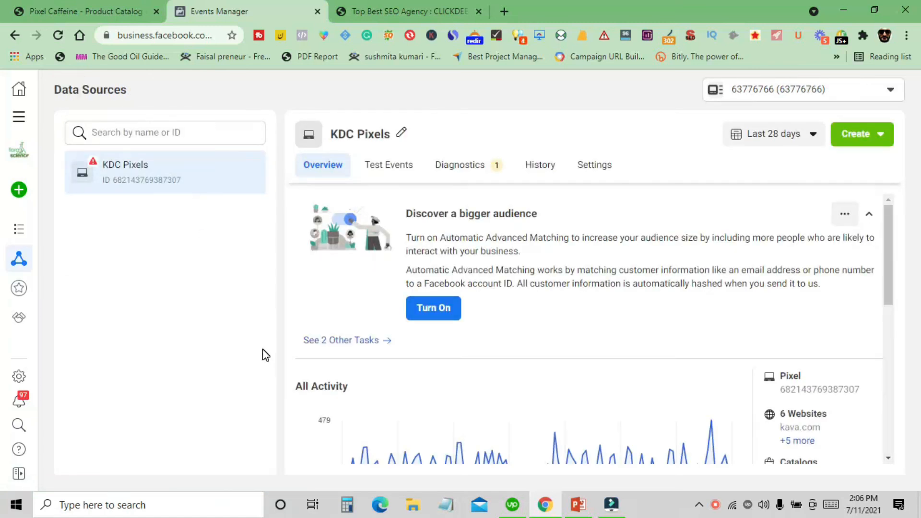
- Switch to the PowerPoint slide show listing what is needed for the iOS 14.5 changes
left_click(575, 505)
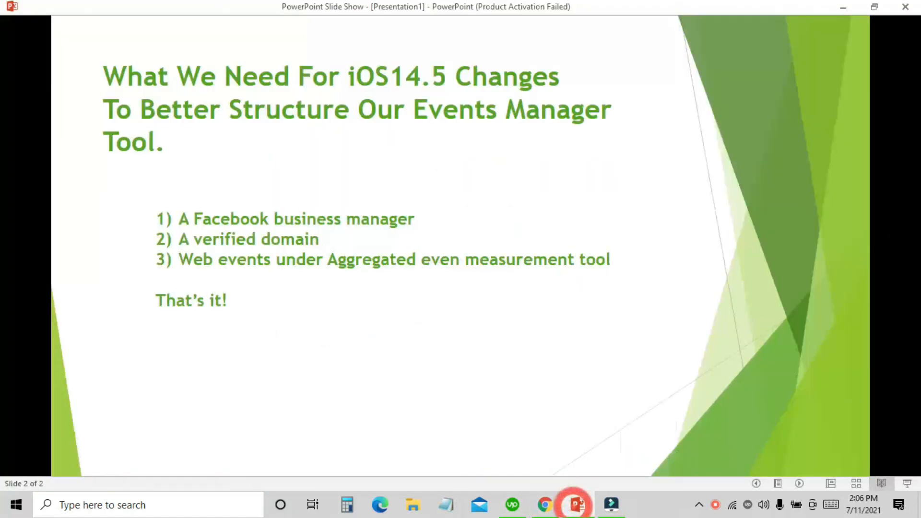